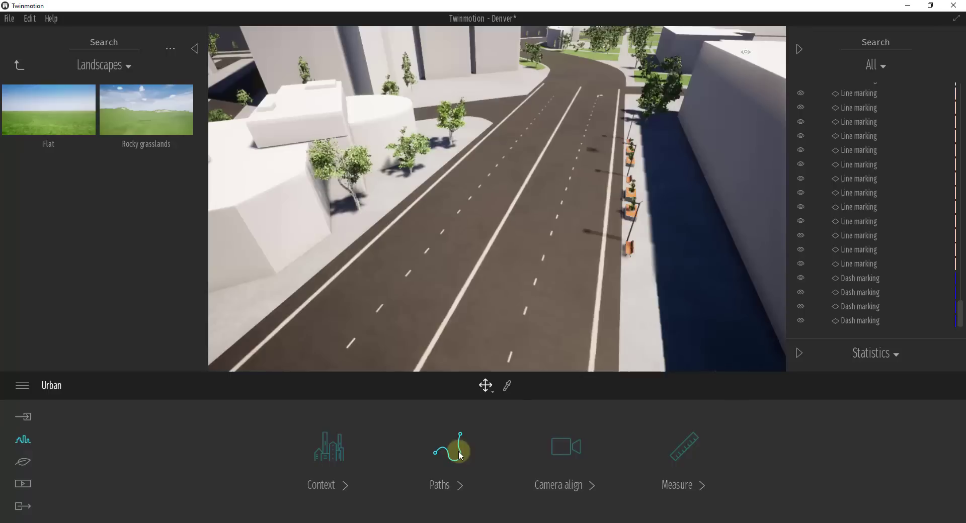
Draw a vehicle path along one outer lane of the main road, following the straight stretch and around the bend
{"action": "left_click", "coordinate": [460, 455]}
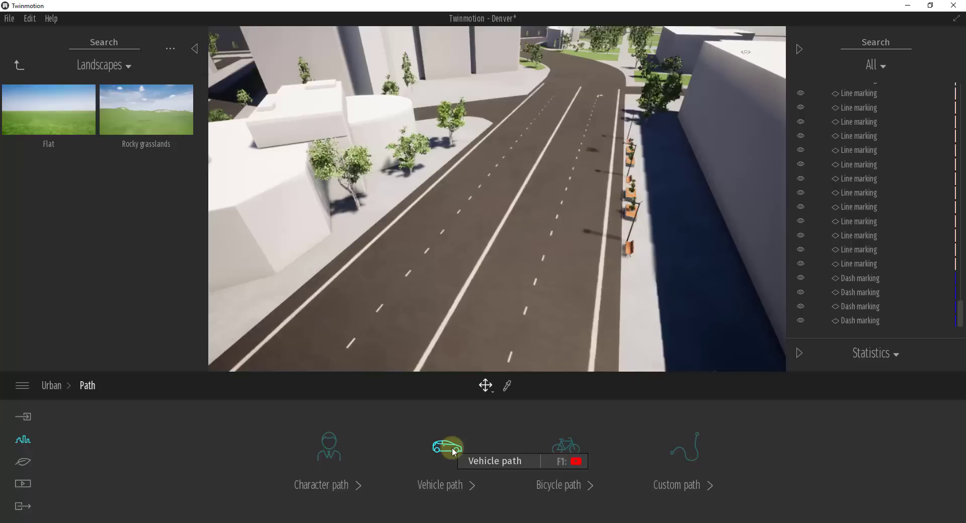
{"action": "left_click", "coordinate": [454, 451]}
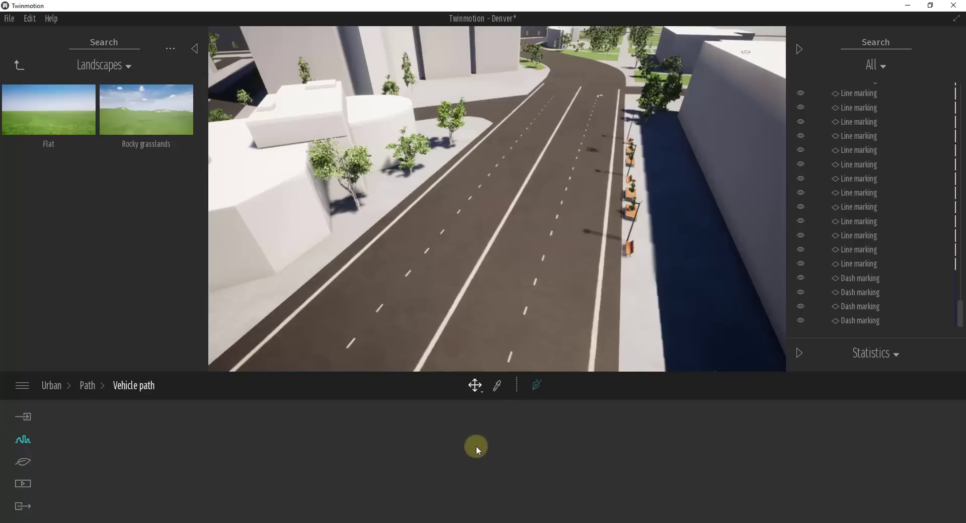
{"action": "left_click", "coordinate": [538, 385]}
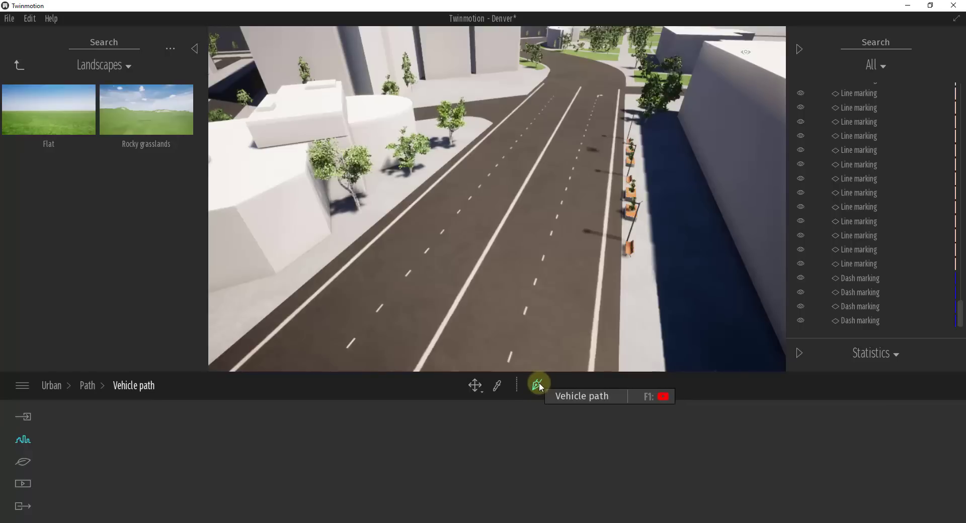
{"action": "right_click_drag", "start_coordinate": [580, 276], "coordinate": [506, 132]}
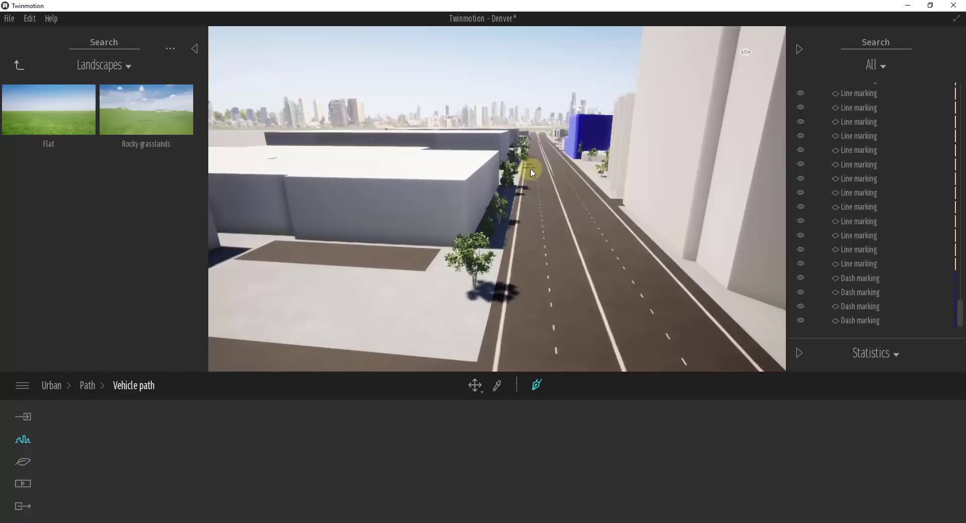
{"action": "left_click", "coordinate": [529, 341]}
{"action": "right_click_drag", "start_coordinate": [533, 344], "coordinate": [539, 346]}
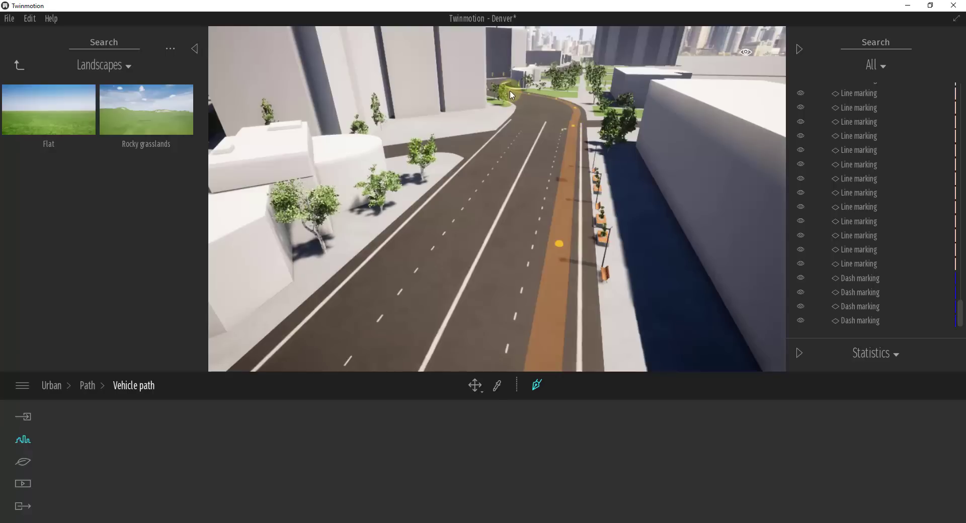
{"action": "key", "text": "w"}
{"action": "right_click_drag", "start_coordinate": [512, 91], "coordinate": [513, 95]}
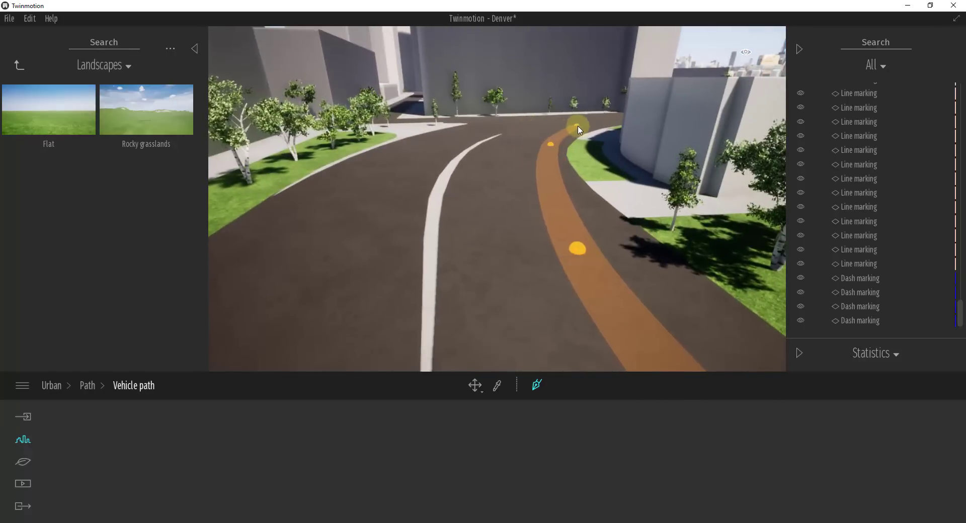
{"action": "left_click", "coordinate": [614, 127]}
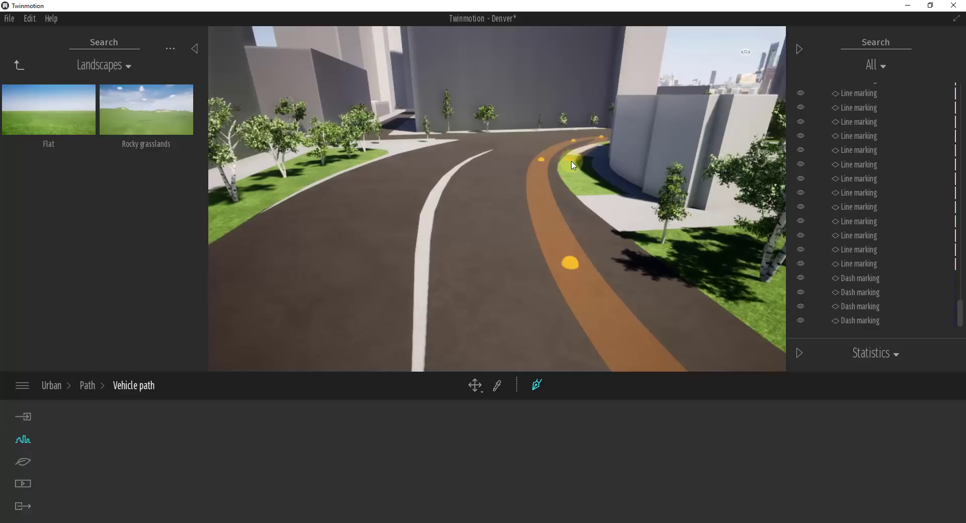
{"action": "double_click", "coordinate": [581, 157]}
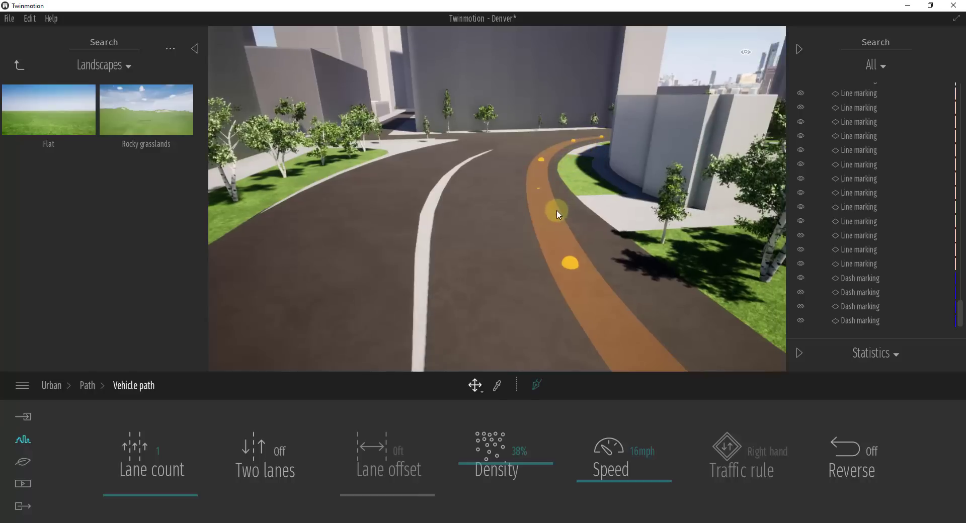
Try traffic densities of 100%, 50% and 14% on the vehicle path, and settle on 37%
{"action": "right_click_drag", "start_coordinate": [561, 211], "coordinate": [555, 210]}
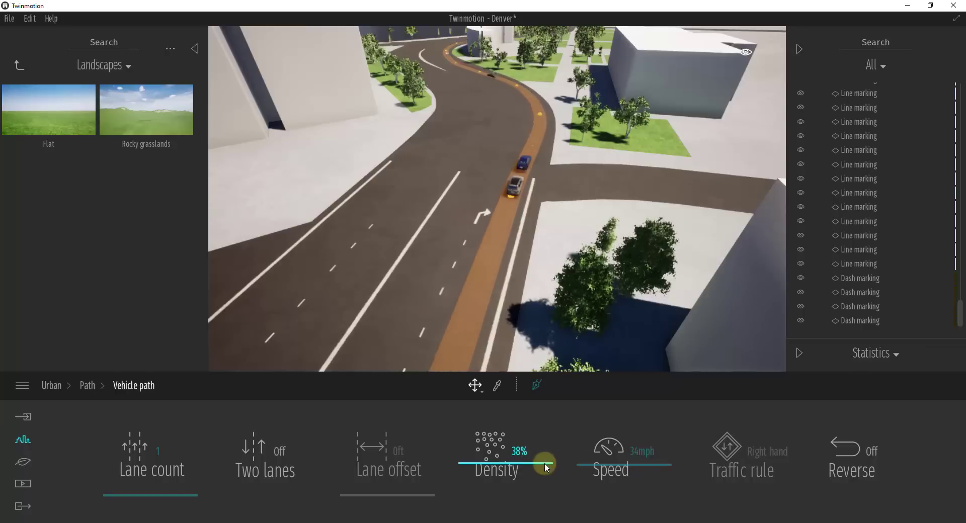
{"action": "left_click_drag", "start_coordinate": [546, 467], "coordinate": [547, 406]}
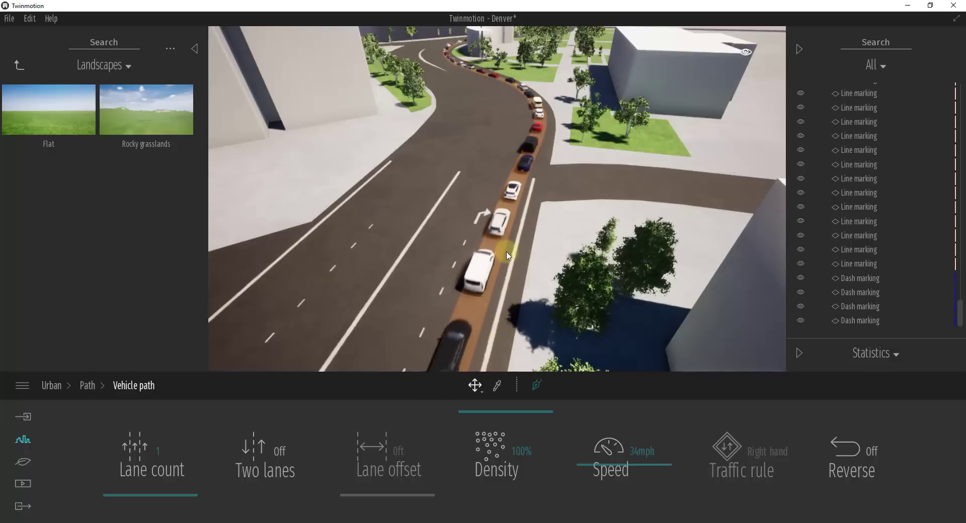
{"action": "left_click_drag", "start_coordinate": [535, 412], "coordinate": [536, 458]}
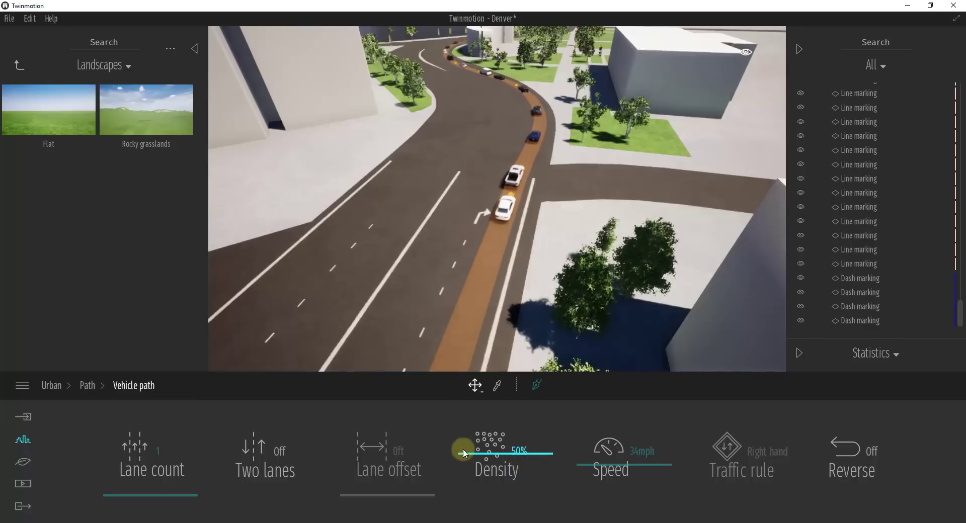
{"action": "left_click_drag", "start_coordinate": [464, 453], "coordinate": [460, 489]}
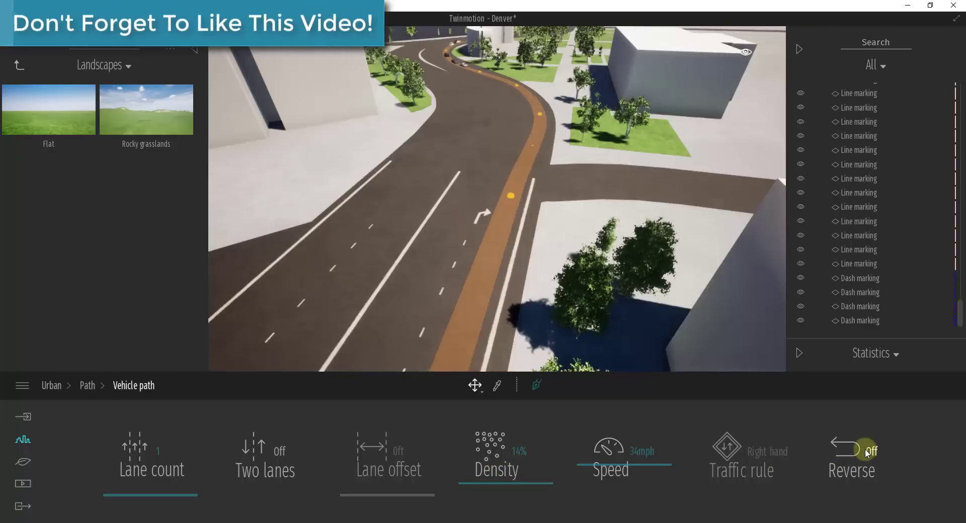
{"action": "left_click_drag", "start_coordinate": [541, 484], "coordinate": [539, 461]}
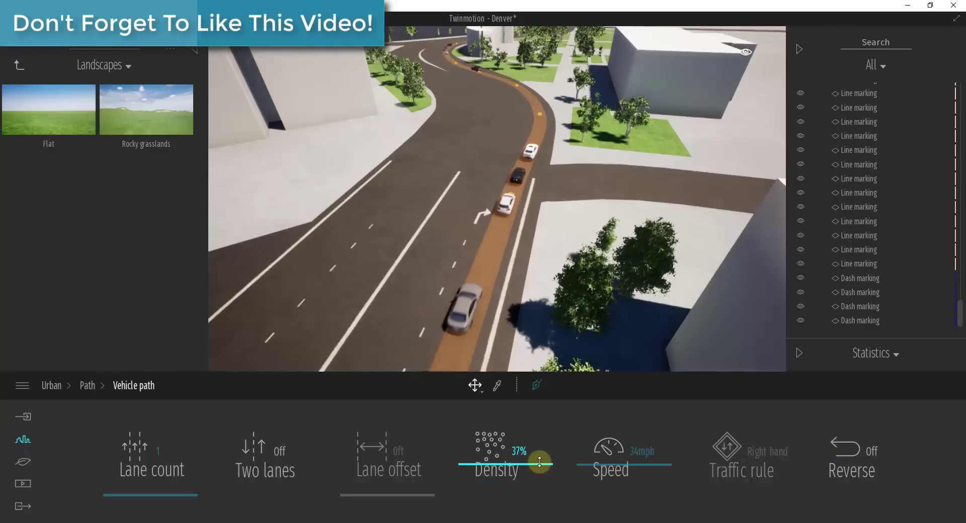
Reverse the travel direction of the vehicles on the path, and switch the reversal off again
{"action": "left_click", "coordinate": [871, 468]}
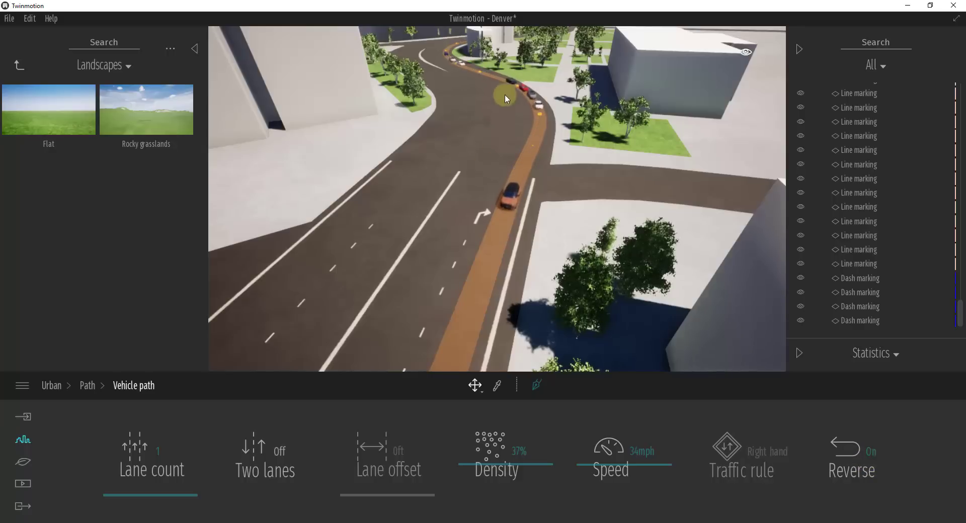
{"action": "left_click", "coordinate": [847, 452]}
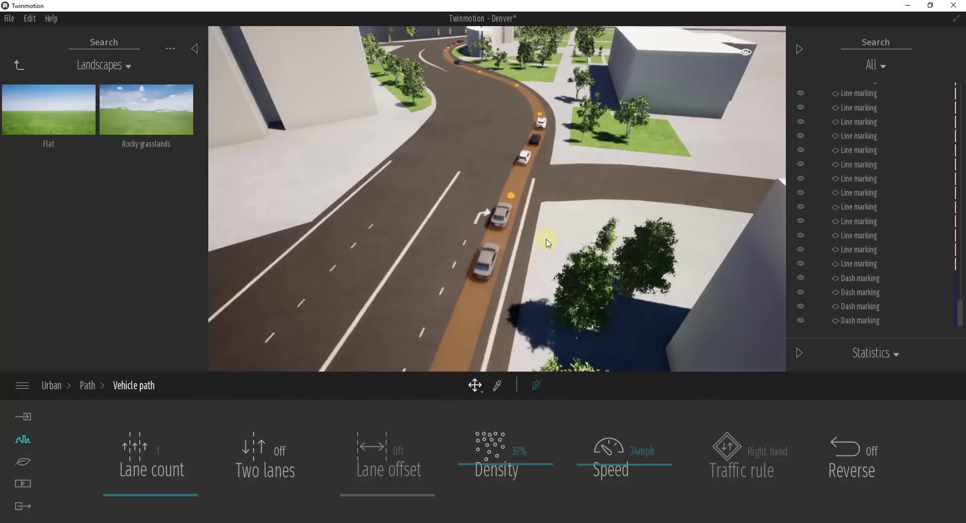
Try 2, 3 and 5 lanes for the vehicle path, and settle on a lane count of 2
{"action": "right_click_drag", "start_coordinate": [544, 240], "coordinate": [492, 230]}
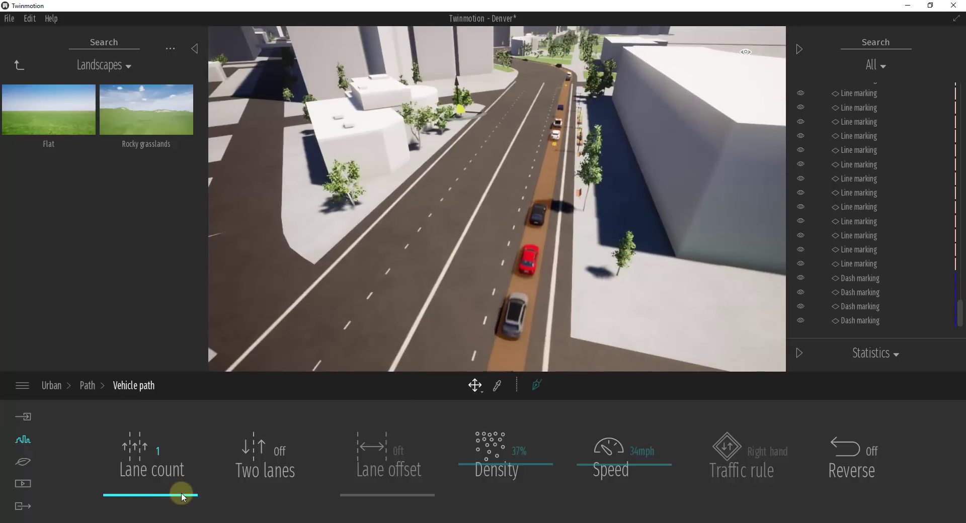
{"action": "left_click_drag", "start_coordinate": [182, 490], "coordinate": [182, 479]}
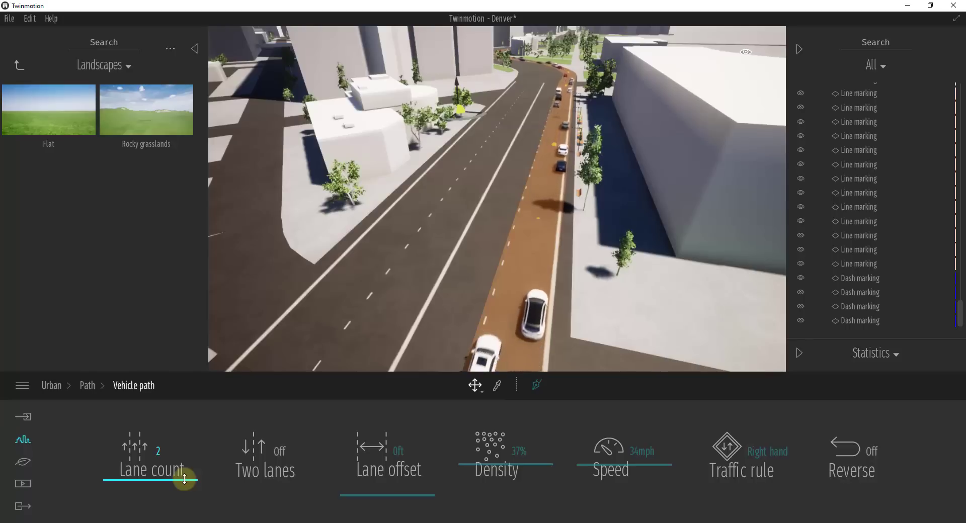
{"action": "left_click_drag", "start_coordinate": [185, 479], "coordinate": [184, 458]}
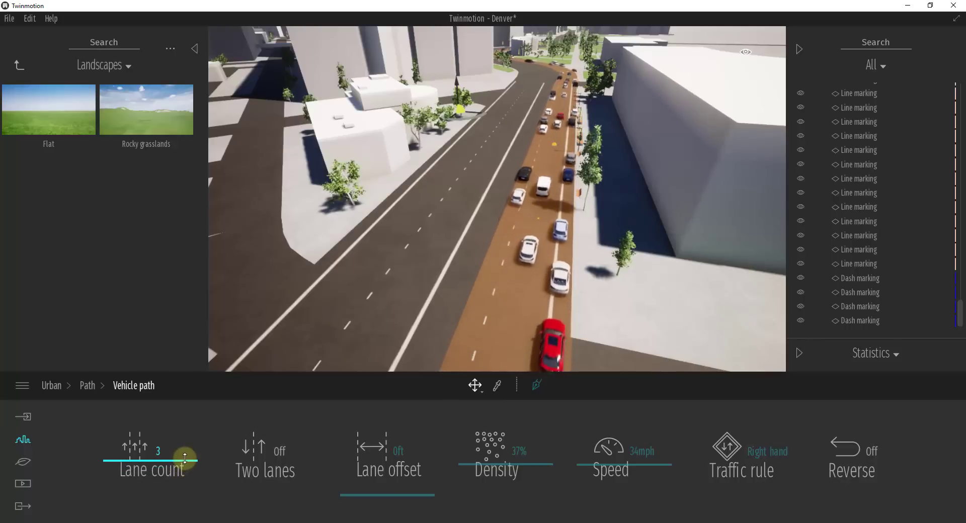
{"action": "left_click_drag", "start_coordinate": [185, 458], "coordinate": [187, 414]}
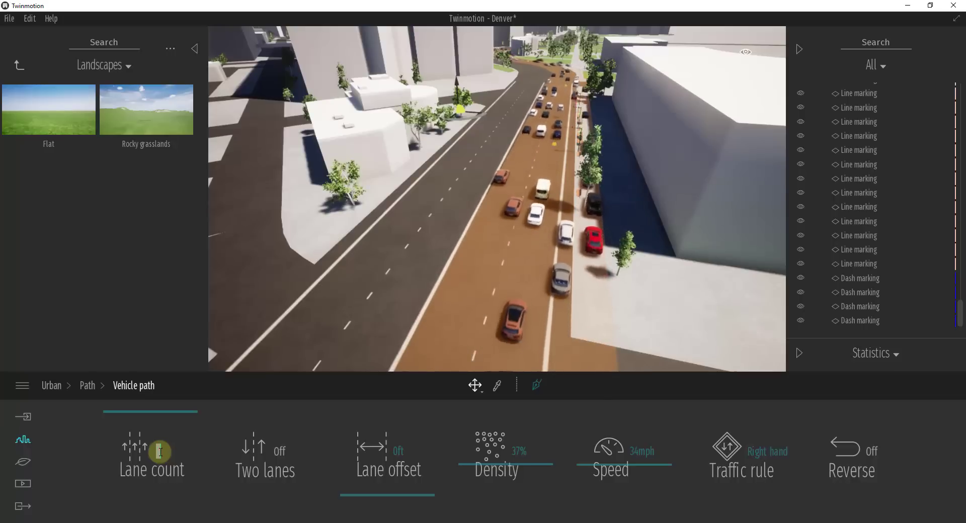
{"action": "mouse_move", "coordinate": [186, 417]}
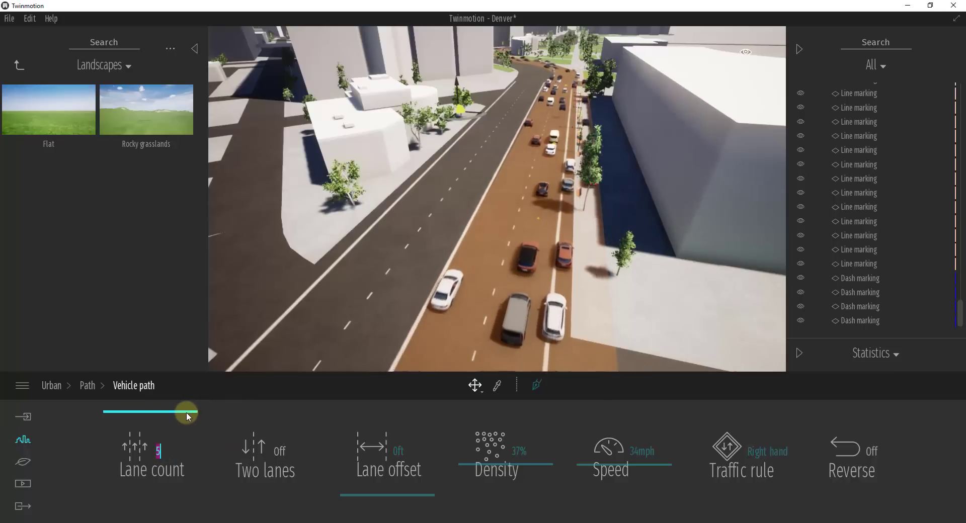
{"action": "left_click_drag", "start_coordinate": [186, 417], "coordinate": [183, 466]}
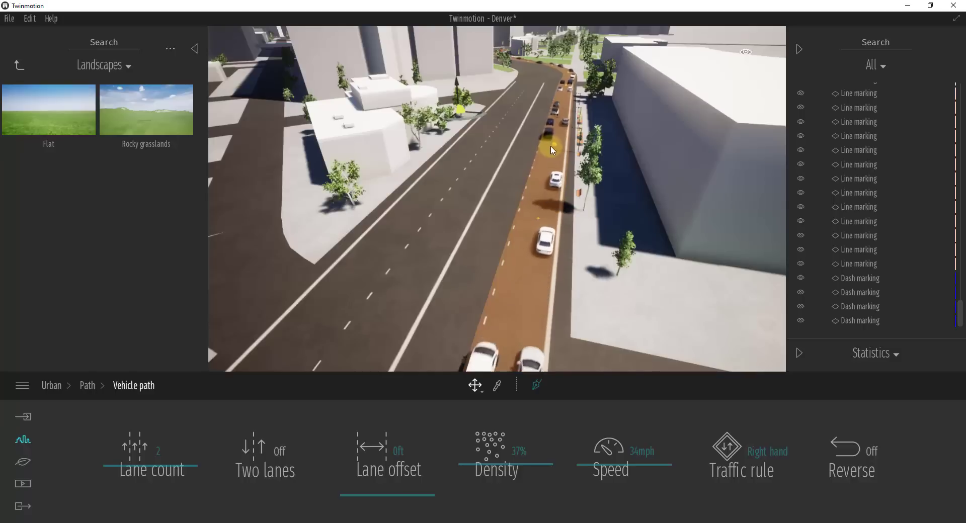
Move the path's points onto the dashed line between the two lanes on its side of the road
{"action": "right_click_drag", "start_coordinate": [556, 147], "coordinate": [559, 176]}
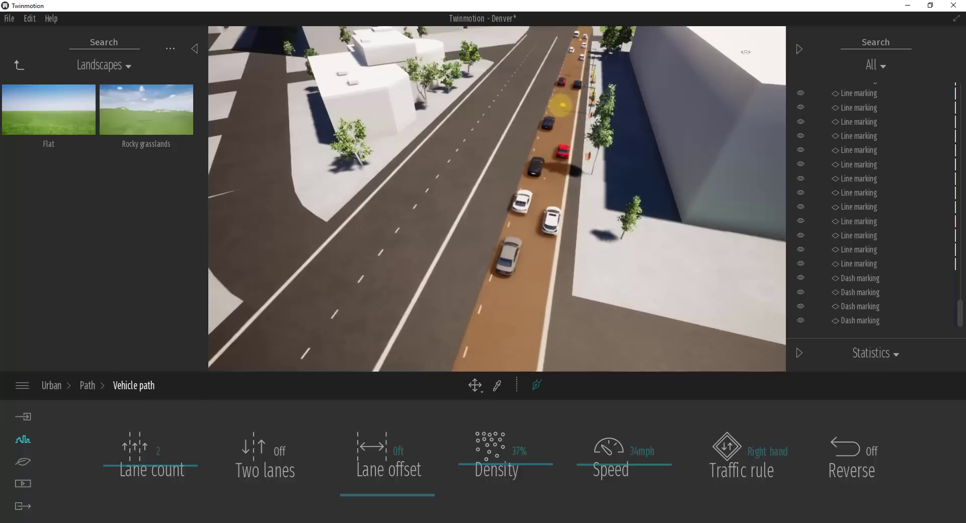
{"action": "left_click_drag", "start_coordinate": [548, 104], "coordinate": [512, 214]}
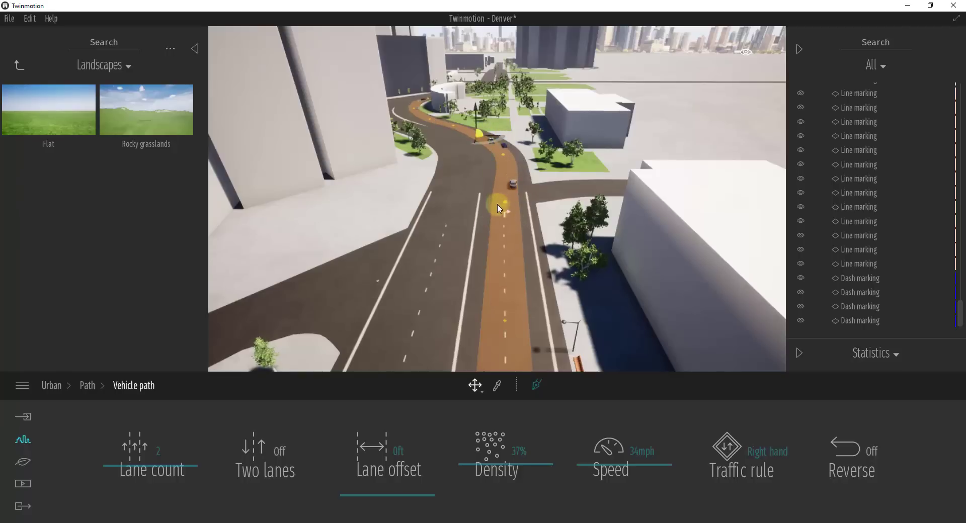
Increase the vehicle path's lane offset to 7 ft to spread its two lanes apart
{"action": "right_click_drag", "start_coordinate": [503, 258], "coordinate": [502, 258]}
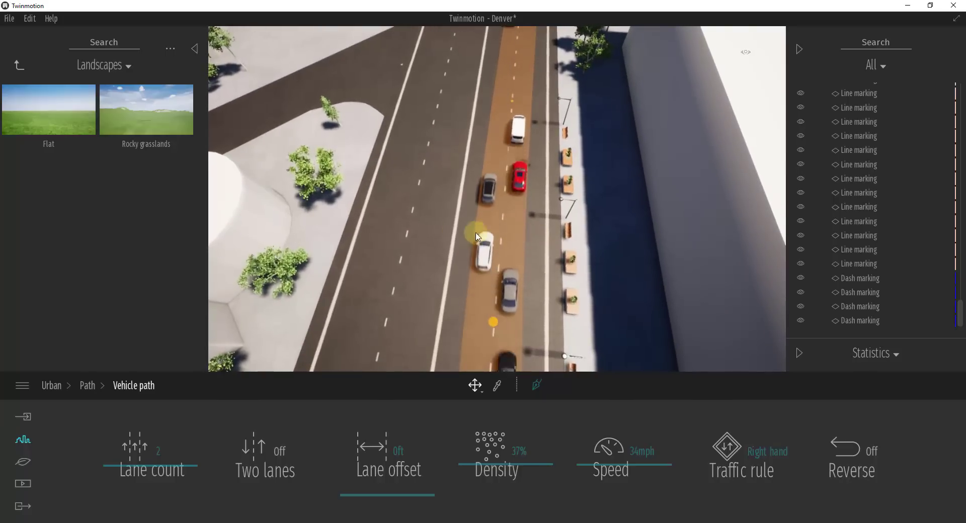
{"action": "left_click_drag", "start_coordinate": [418, 493], "coordinate": [421, 482]}
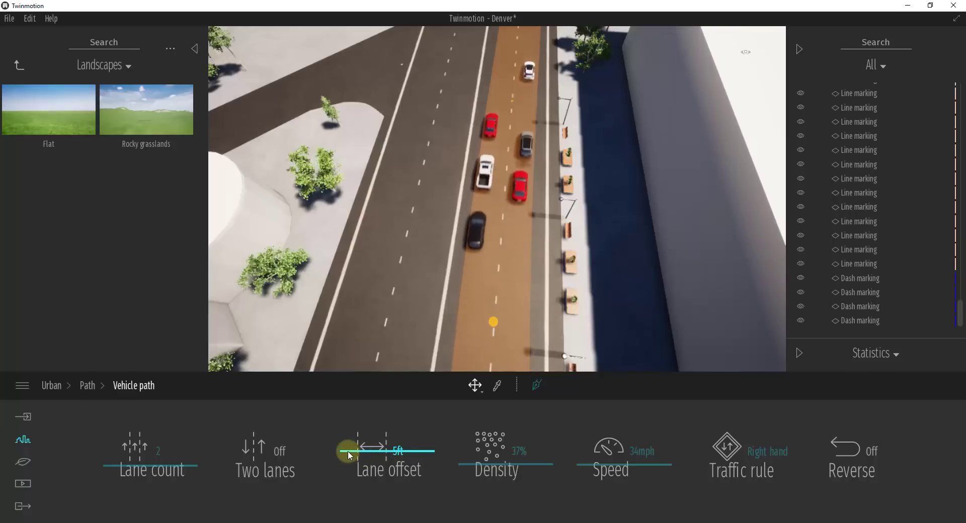
{"action": "mouse_move", "coordinate": [348, 438]}
{"action": "left_mouse_down"}
{"action": "mouse_move", "coordinate": [370, 343]}
{"action": "mouse_move", "coordinate": [352, 439]}
{"action": "left_mouse_up"}
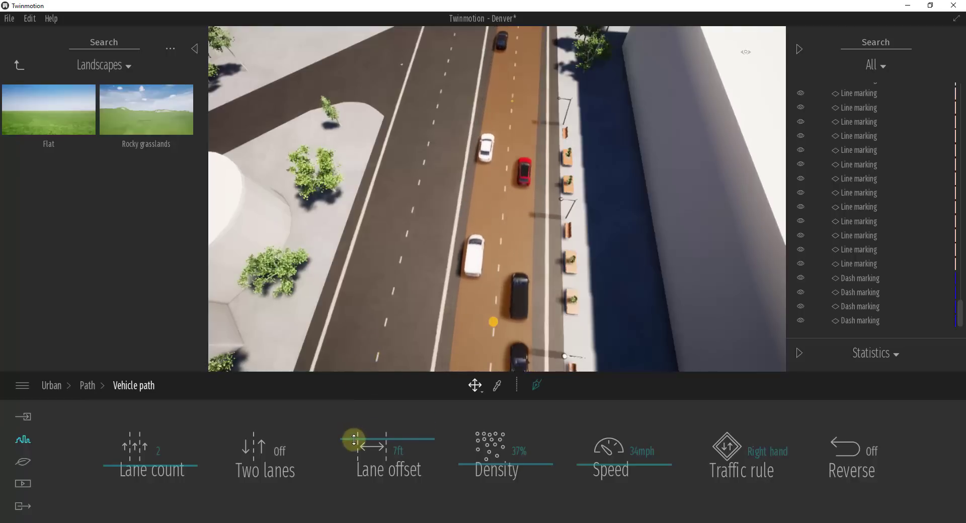
Turn on two-way traffic for the path, try a lane count of 3, and set it back to 2
{"action": "right_click_drag", "start_coordinate": [427, 198], "coordinate": [427, 198]}
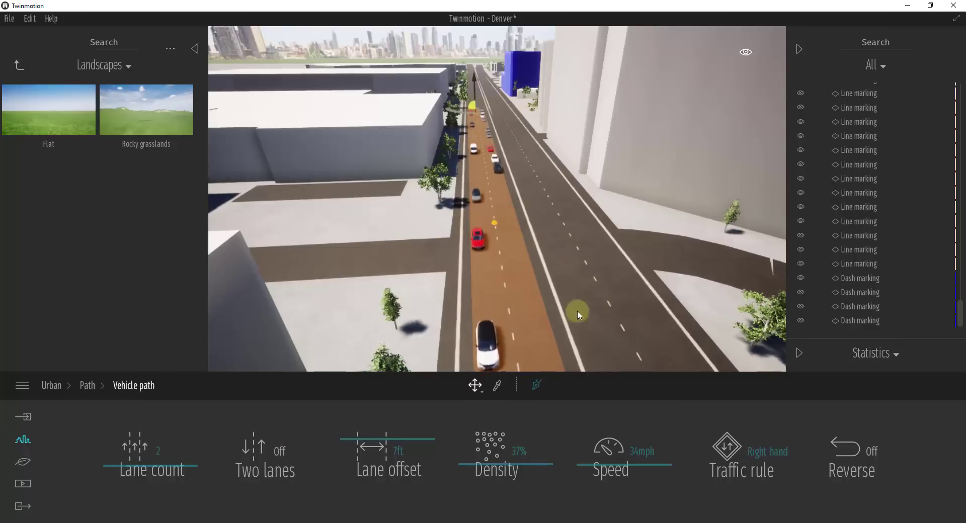
{"action": "left_click_drag", "start_coordinate": [577, 315], "coordinate": [508, 260]}
{"action": "left_click", "coordinate": [272, 463]}
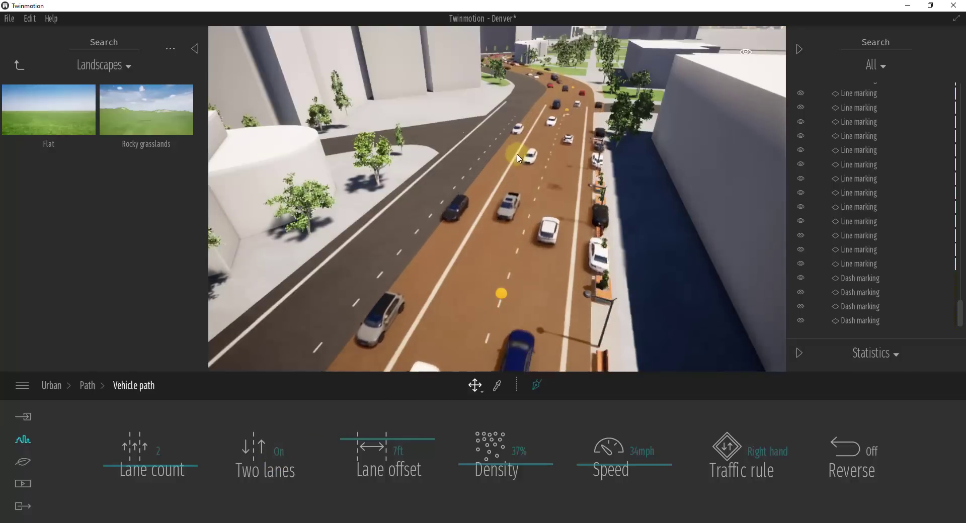
{"action": "left_click_drag", "start_coordinate": [172, 468], "coordinate": [174, 456]}
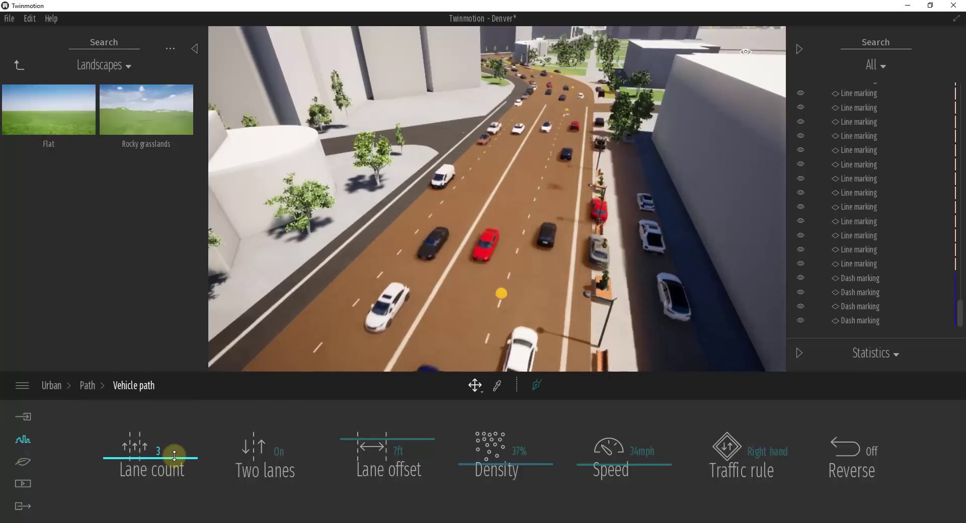
{"action": "left_click_drag", "start_coordinate": [174, 464], "coordinate": [174, 465]}
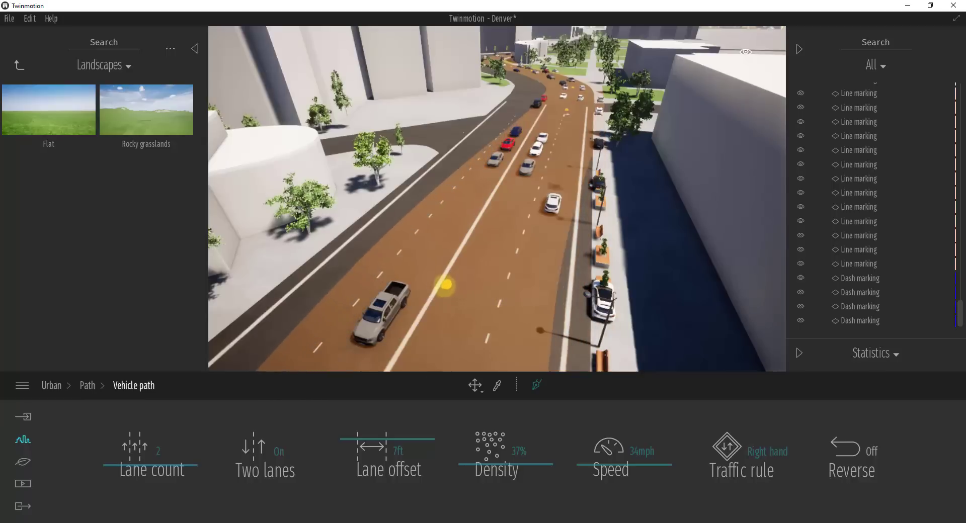
Move the path's points onto the road's centre line, through the bends and along the straight stretch
{"action": "left_click", "coordinate": [565, 106]}
{"action": "left_click", "coordinate": [544, 106]}
{"action": "right_click_drag", "start_coordinate": [544, 157], "coordinate": [545, 208]}
{"action": "key", "text": "w"}
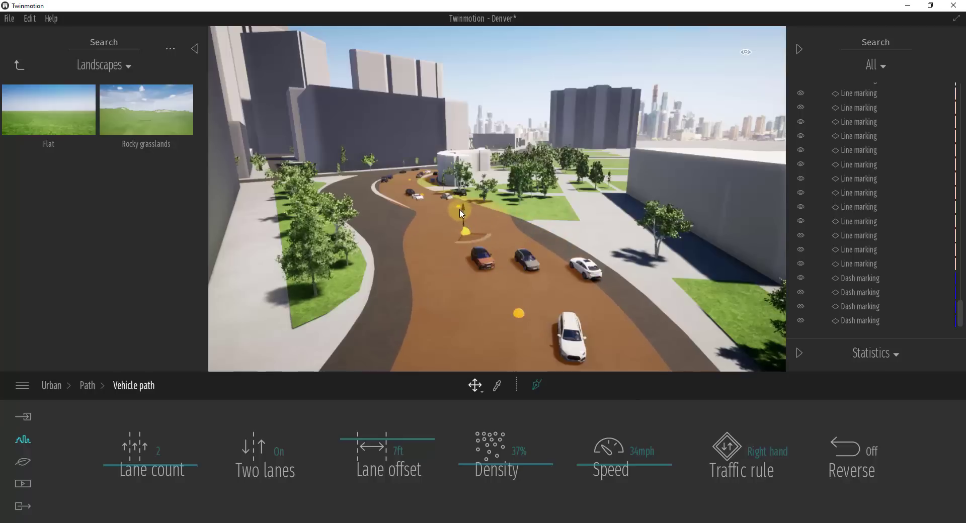
{"action": "left_click", "coordinate": [417, 200]}
{"action": "left_click", "coordinate": [418, 200]}
{"action": "left_click", "coordinate": [417, 200]}
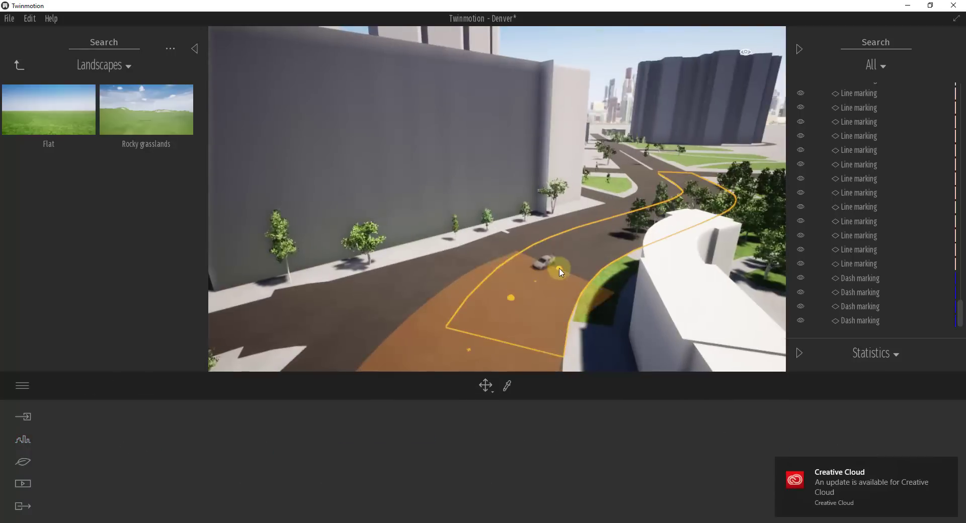
{"action": "left_click", "coordinate": [511, 295]}
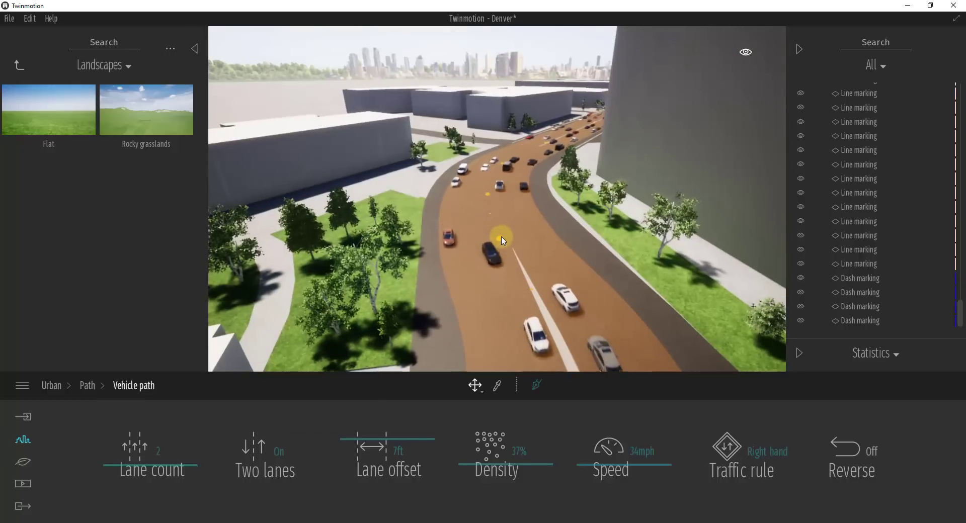
{"action": "left_click", "coordinate": [505, 240]}
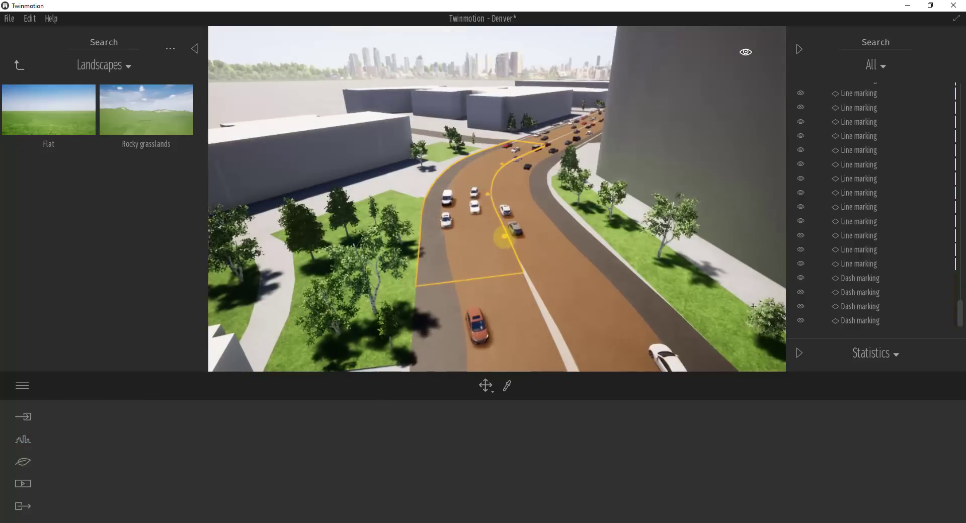
{"action": "left_click", "coordinate": [501, 220]}
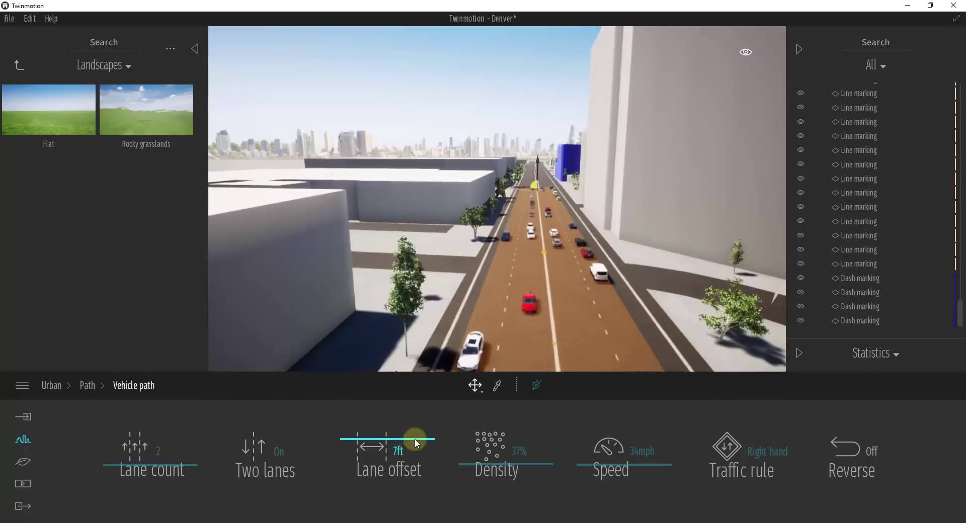
Set the vehicle path's lane offset to 8 ft and inspect the traffic along the road
{"action": "mouse_move", "coordinate": [416, 437]}
{"action": "left_mouse_down"}
{"action": "mouse_move", "coordinate": [408, 492]}
{"action": "mouse_move", "coordinate": [407, 427]}
{"action": "mouse_move", "coordinate": [411, 439]}
{"action": "mouse_move", "coordinate": [418, 429]}
{"action": "left_mouse_up"}
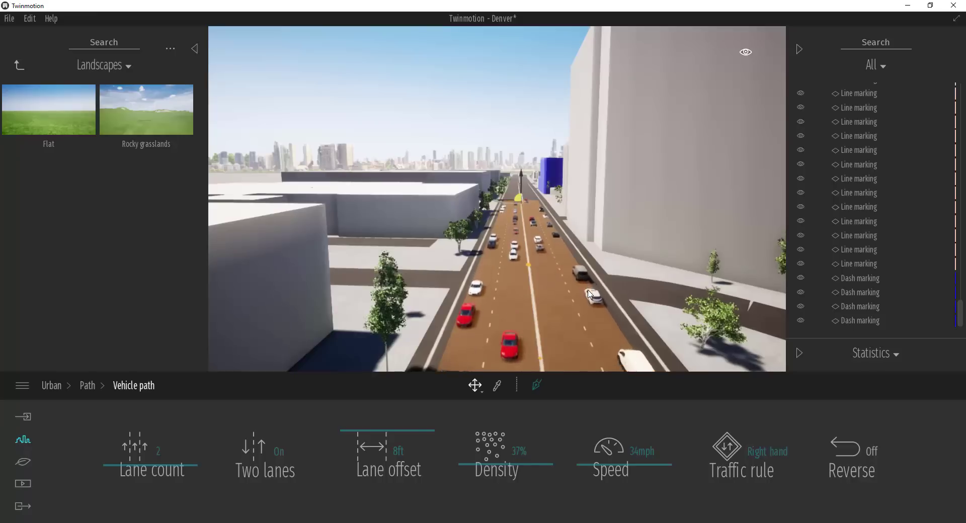
{"action": "mouse_move", "coordinate": [587, 288]}
{"action": "right_mouse_down"}
{"action": "mouse_move", "coordinate": [604, 237]}
{"action": "mouse_move", "coordinate": [593, 303]}
{"action": "right_mouse_up"}
{"action": "key", "text": "w"}
{"action": "key", "text": "w"}
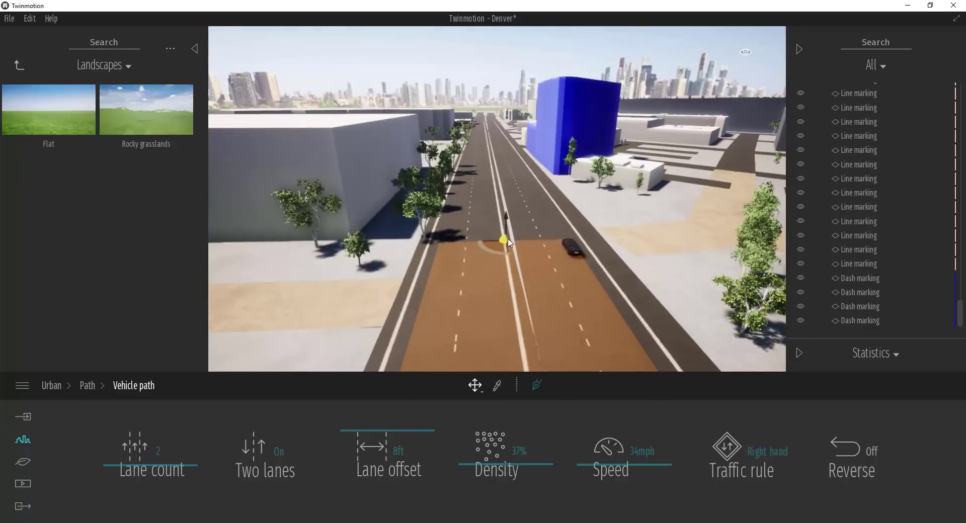
{"action": "right_click_drag", "start_coordinate": [534, 241], "coordinate": [777, 241]}
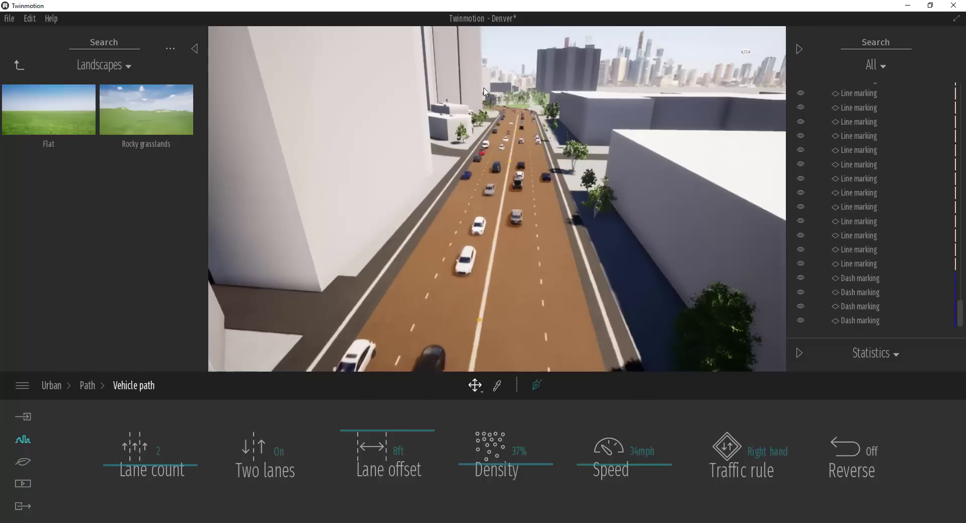
Draw a character path along the sidewalk beside the road, past the buildings, and finish it
{"action": "right_click_drag", "start_coordinate": [497, 315], "coordinate": [646, 327]}
{"action": "key", "text": "w"}
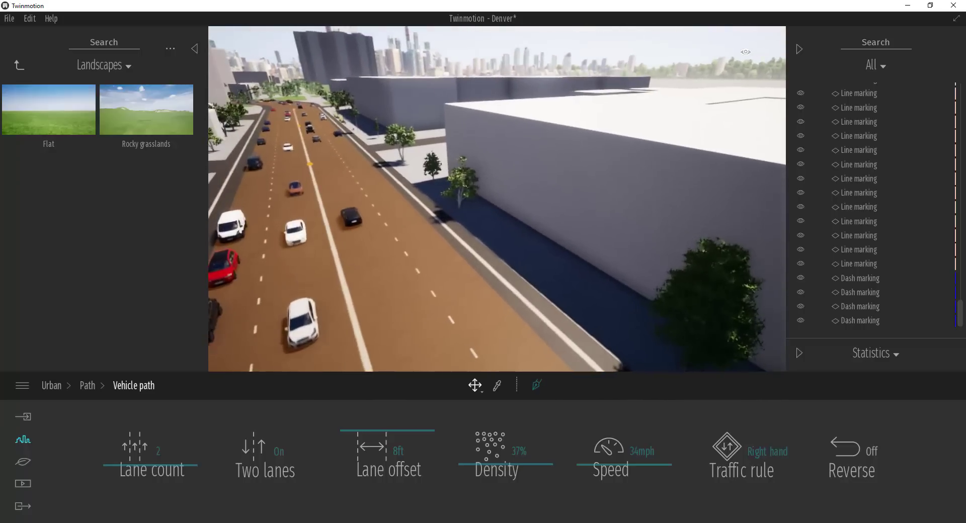
{"action": "left_click", "coordinate": [88, 386]}
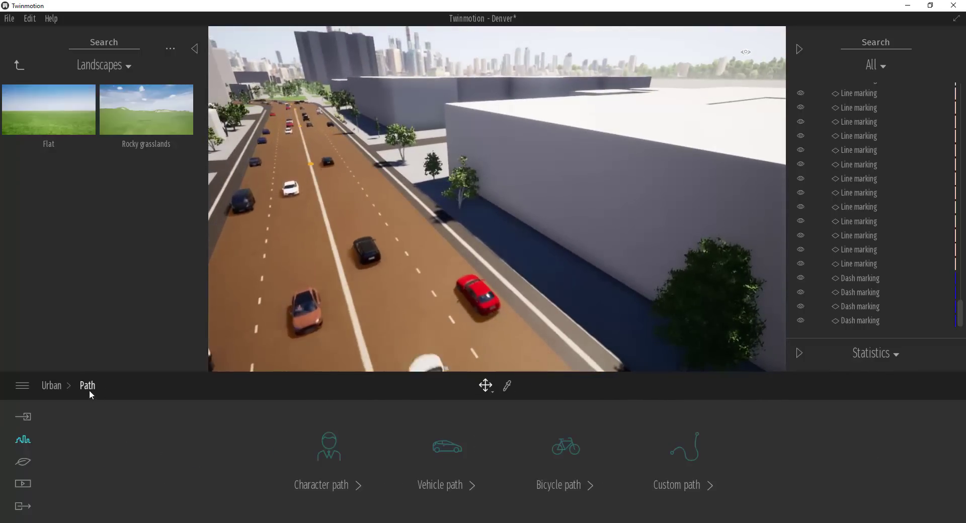
{"action": "left_click", "coordinate": [335, 456]}
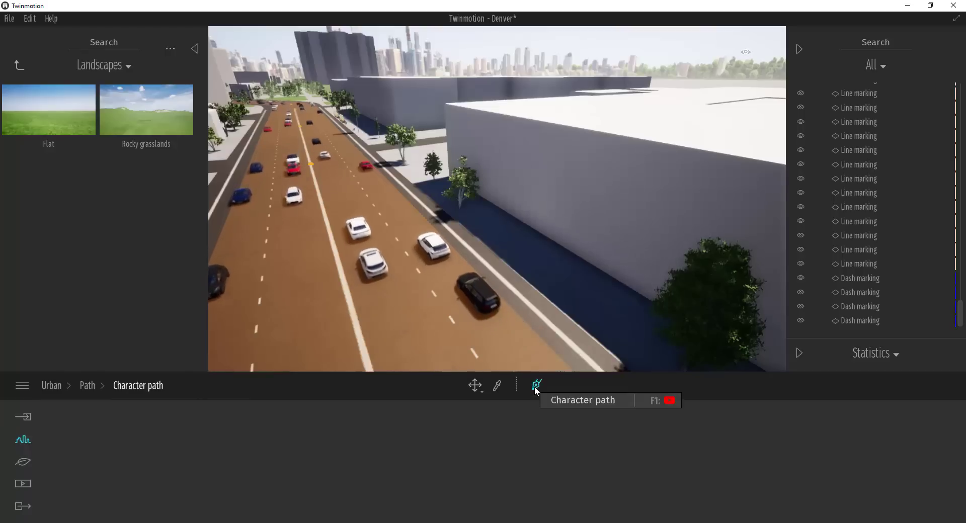
{"action": "left_click", "coordinate": [612, 342]}
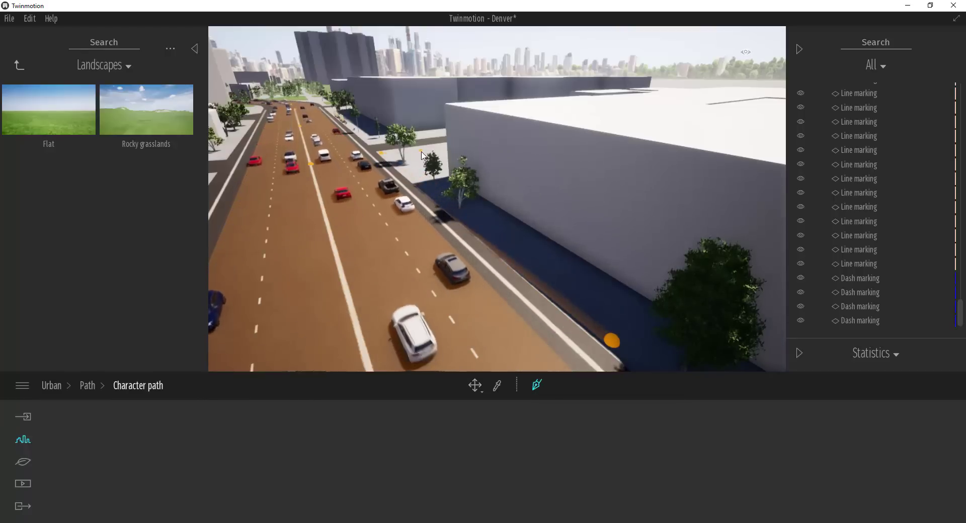
{"action": "scroll", "coordinate": [436, 151], "scroll_direction": "down", "scroll_amount": 2}
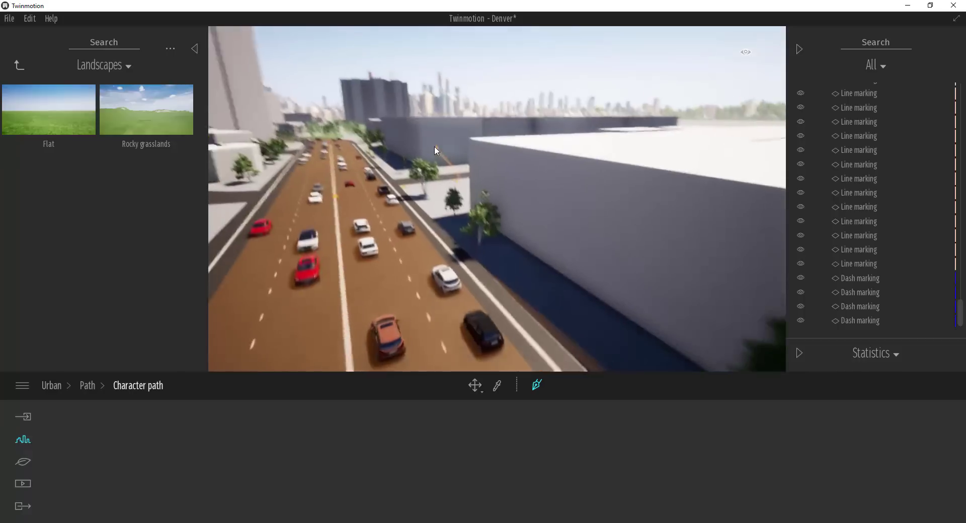
{"action": "key", "text": "w"}
{"action": "right_click_drag", "start_coordinate": [435, 147], "coordinate": [439, 149]}
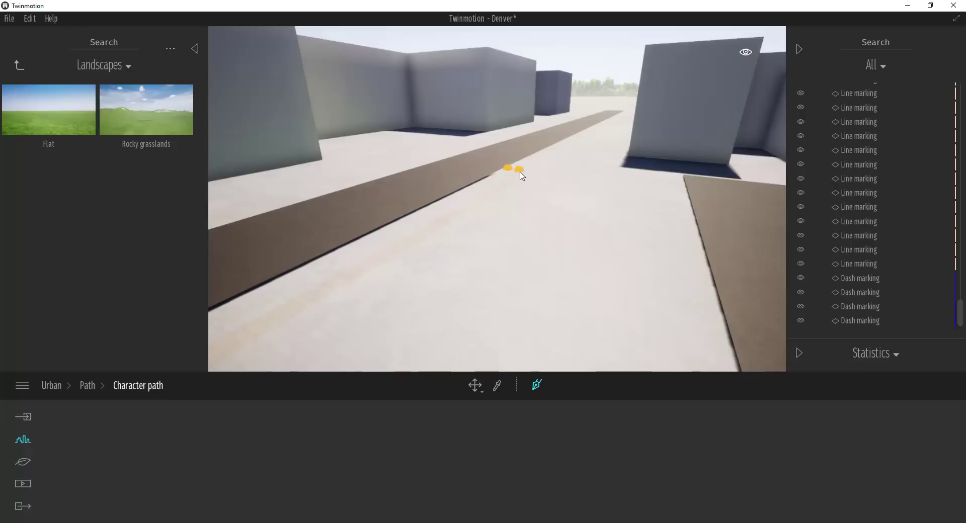
{"action": "key", "text": "Escape"}
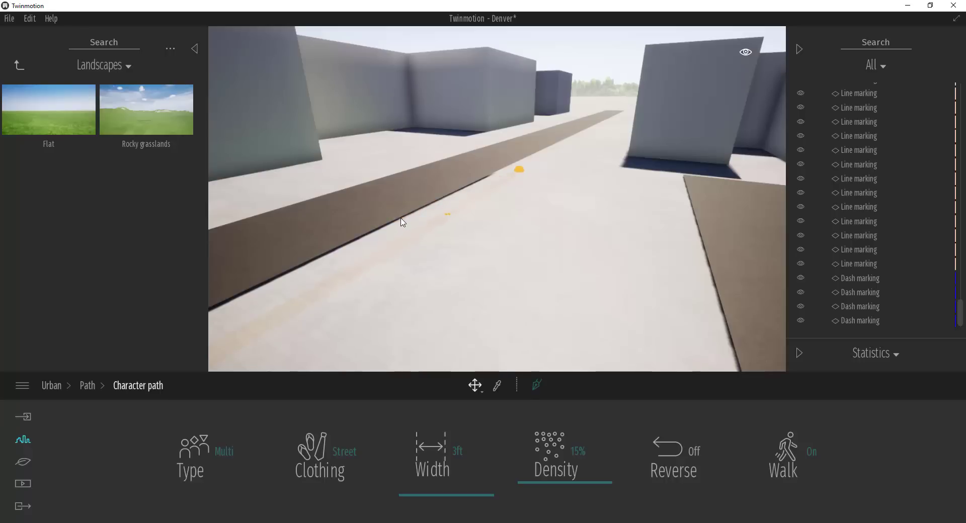
Try a density of 100% on the character path and settle on 26%
{"action": "mouse_move", "coordinate": [476, 217]}
{"action": "right_mouse_down"}
{"action": "mouse_move", "coordinate": [274, 211]}
{"action": "mouse_move", "coordinate": [217, 252]}
{"action": "mouse_move", "coordinate": [256, 244]}
{"action": "mouse_move", "coordinate": [212, 256]}
{"action": "mouse_move", "coordinate": [176, 244]}
{"action": "mouse_move", "coordinate": [161, 221]}
{"action": "right_mouse_up"}
{"action": "key", "text": "s"}
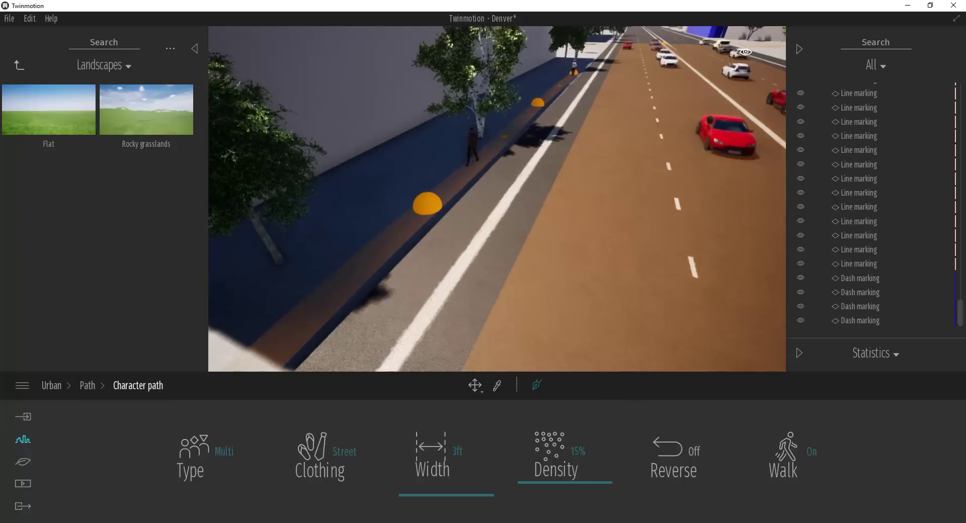
{"action": "right_click_drag", "start_coordinate": [587, 116], "coordinate": [362, 141]}
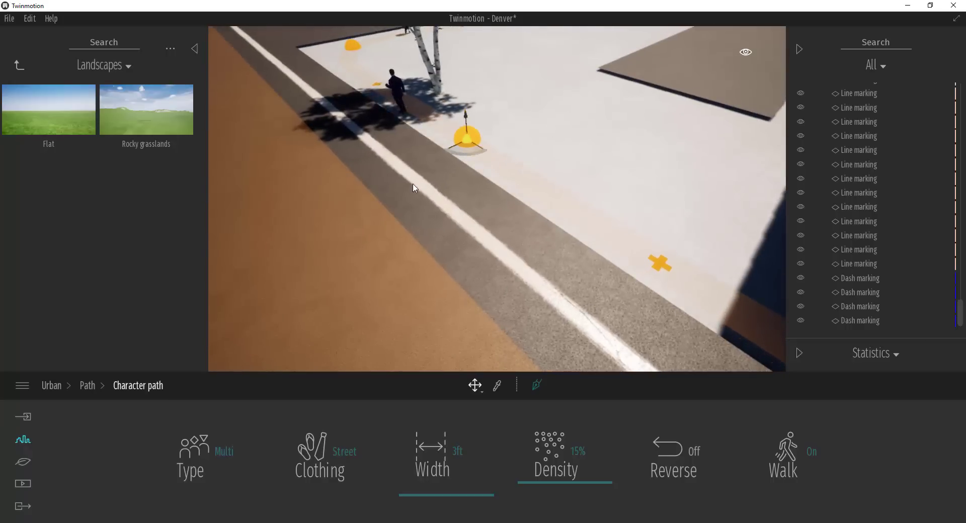
{"action": "right_click_drag", "start_coordinate": [413, 188], "coordinate": [472, 181]}
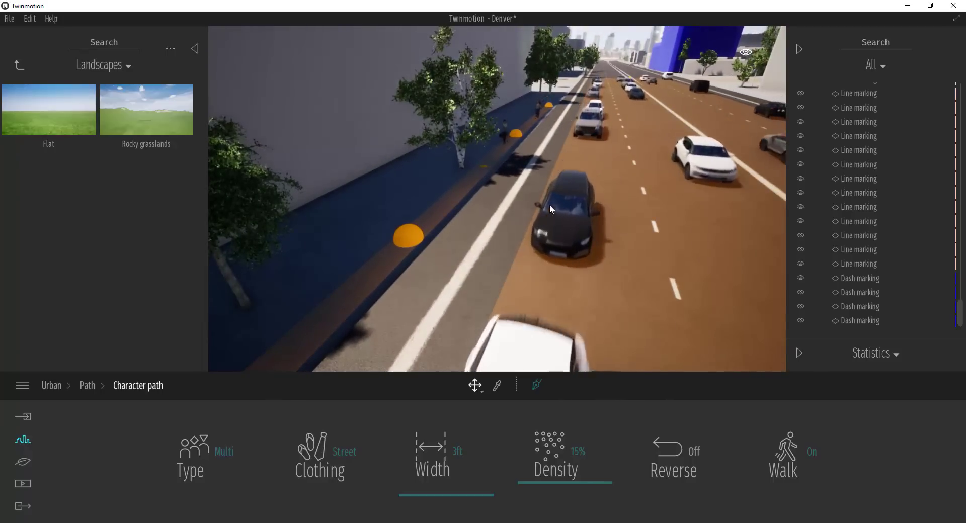
{"action": "right_click_drag", "start_coordinate": [548, 203], "coordinate": [567, 204]}
{"action": "key", "text": "w"}
{"action": "key", "text": "e"}
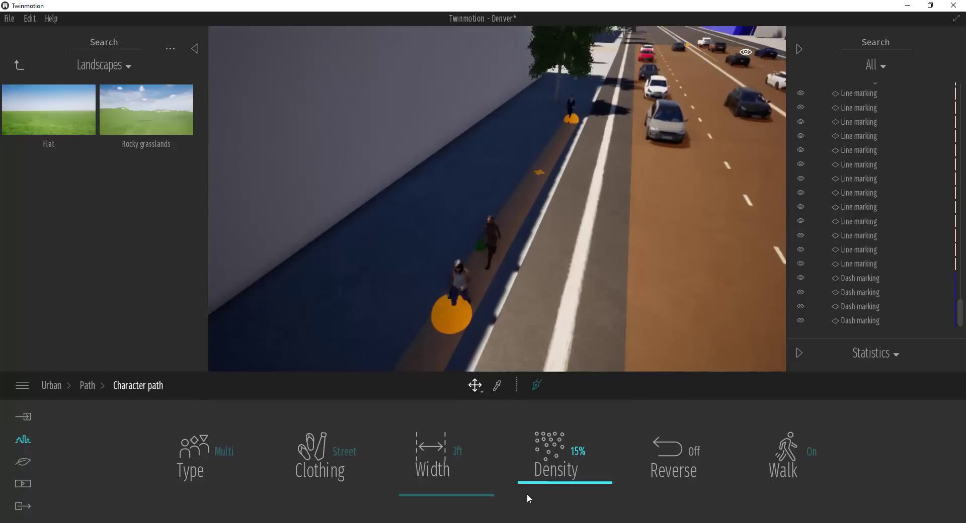
{"action": "left_click_drag", "start_coordinate": [543, 482], "coordinate": [548, 404]}
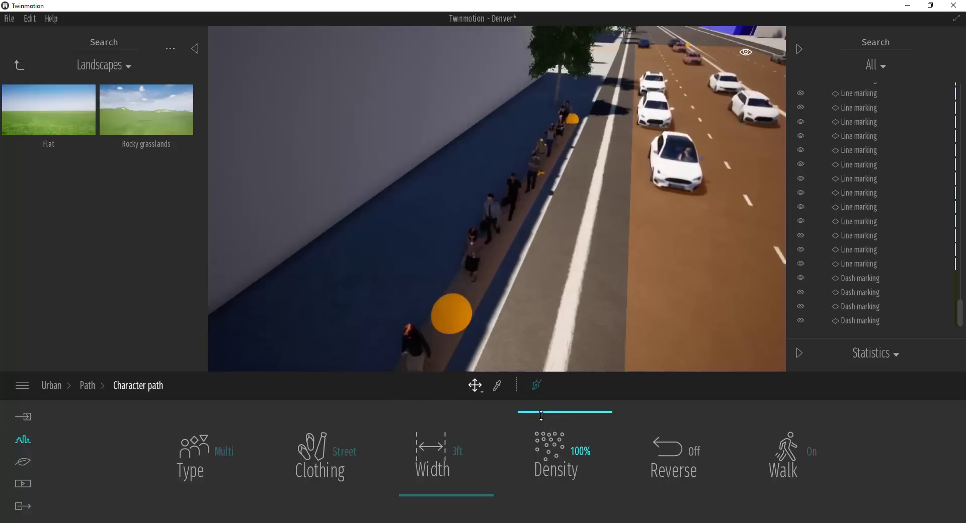
{"action": "left_click_drag", "start_coordinate": [541, 412], "coordinate": [545, 471]}
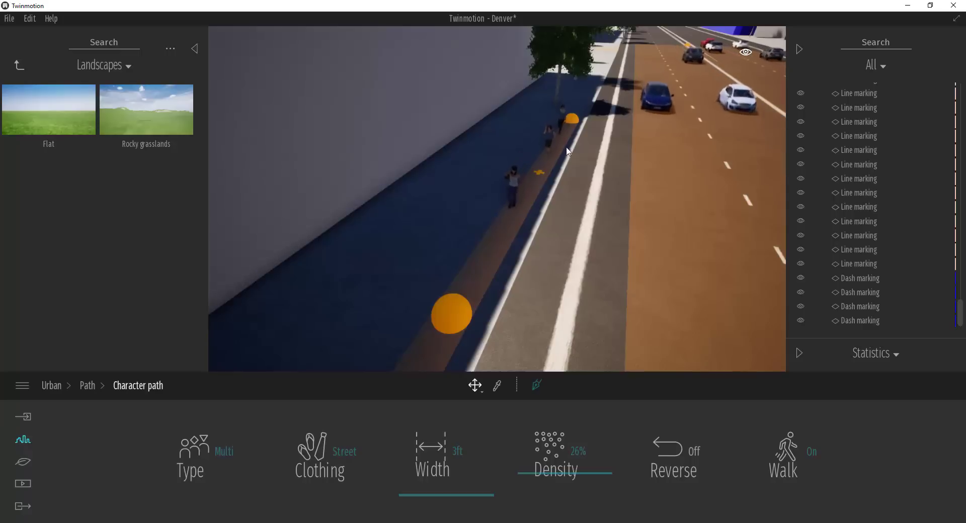
Try the Office and Travel clothing on the character path and return it to Street
{"action": "left_click", "coordinate": [340, 446]}
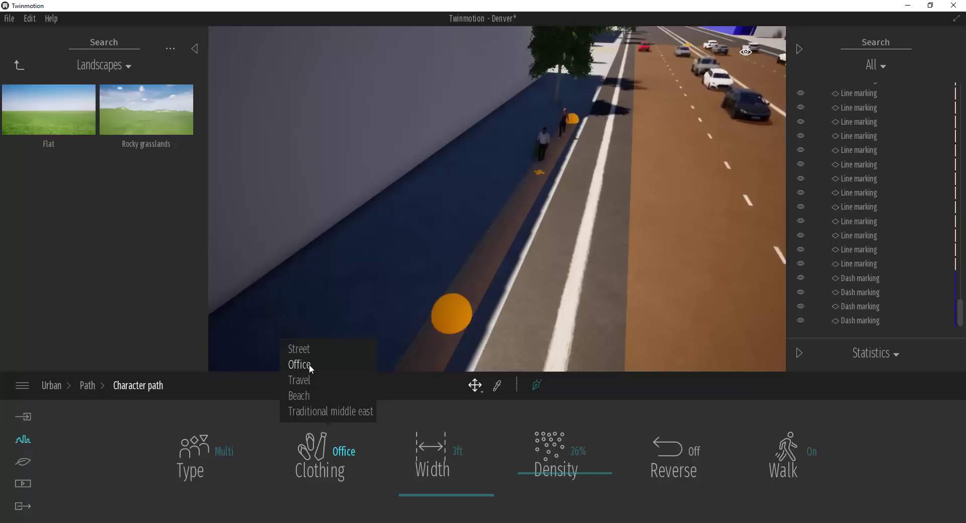
{"action": "left_click", "coordinate": [307, 380]}
{"action": "left_click", "coordinate": [303, 349]}
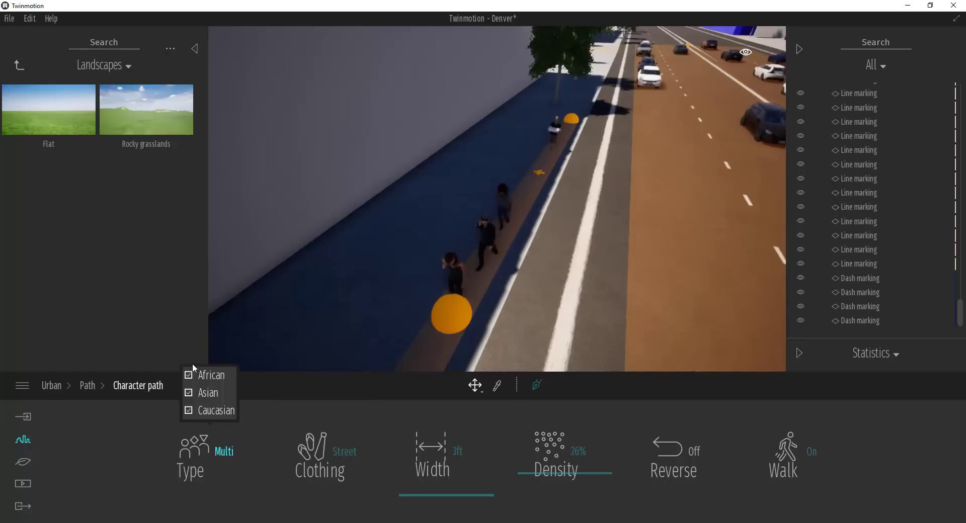
Show the character type options, and widen the character path to 10 ft after trying 19 ft
{"action": "left_click", "coordinate": [225, 456]}
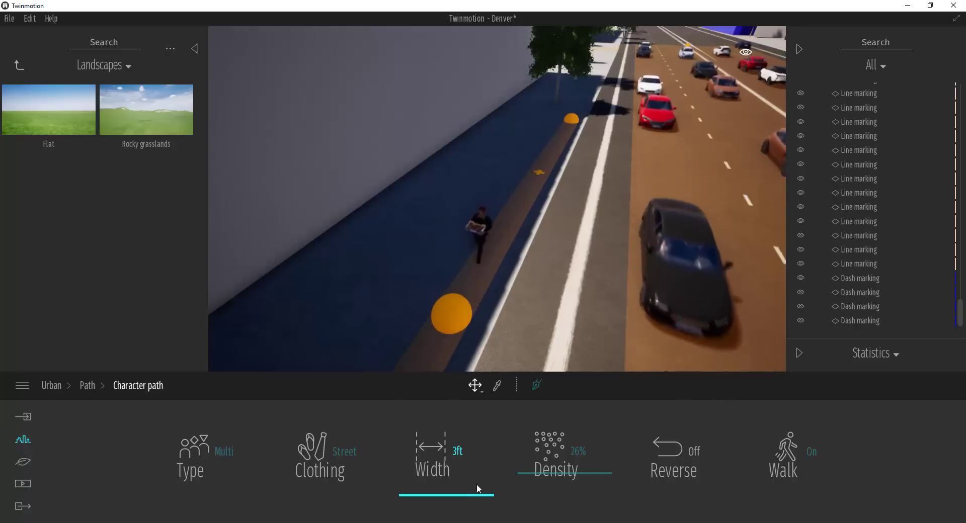
{"action": "left_click_drag", "start_coordinate": [472, 495], "coordinate": [478, 456]}
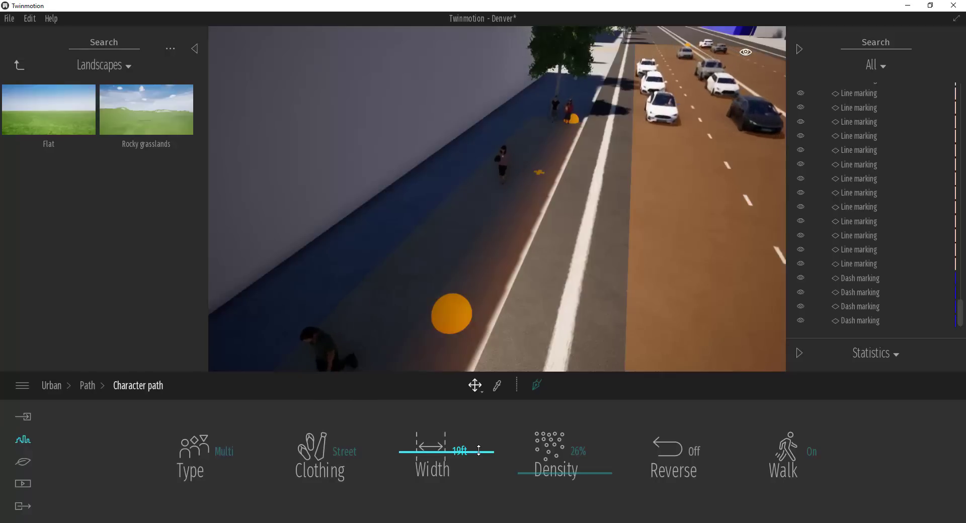
{"action": "left_click_drag", "start_coordinate": [476, 474], "coordinate": [477, 483]}
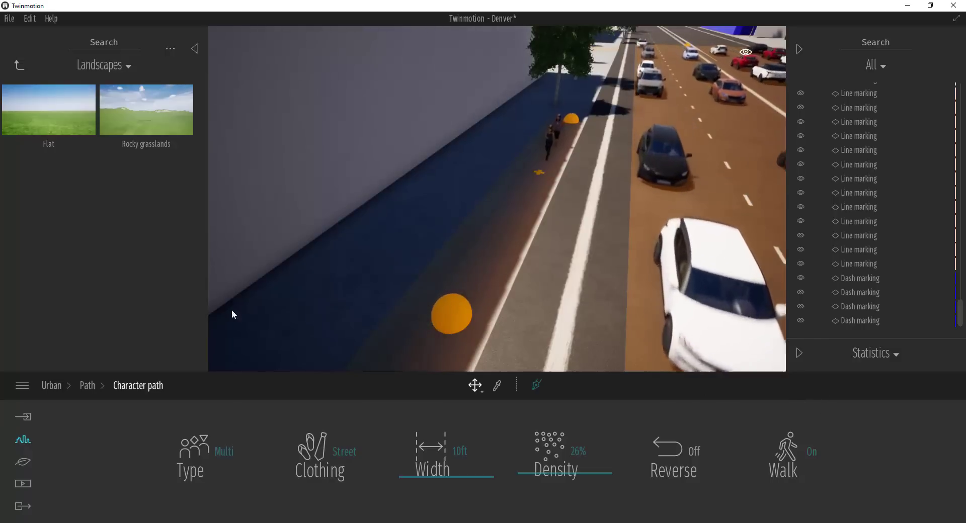
Draw a bicycle path along the bike lane between the white line and the sidewalk curb
{"action": "left_click", "coordinate": [87, 385]}
{"action": "left_click", "coordinate": [573, 453]}
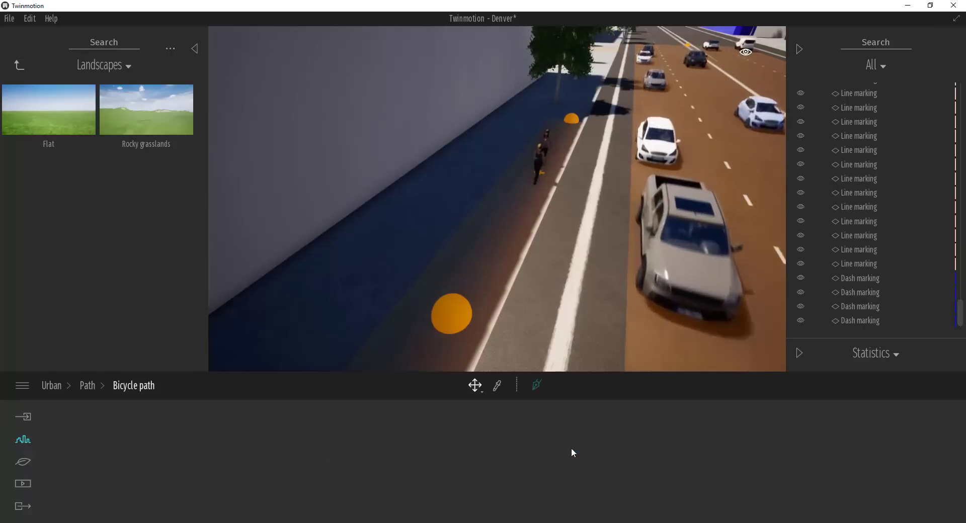
{"action": "left_click", "coordinate": [536, 386]}
{"action": "left_click", "coordinate": [625, 60]}
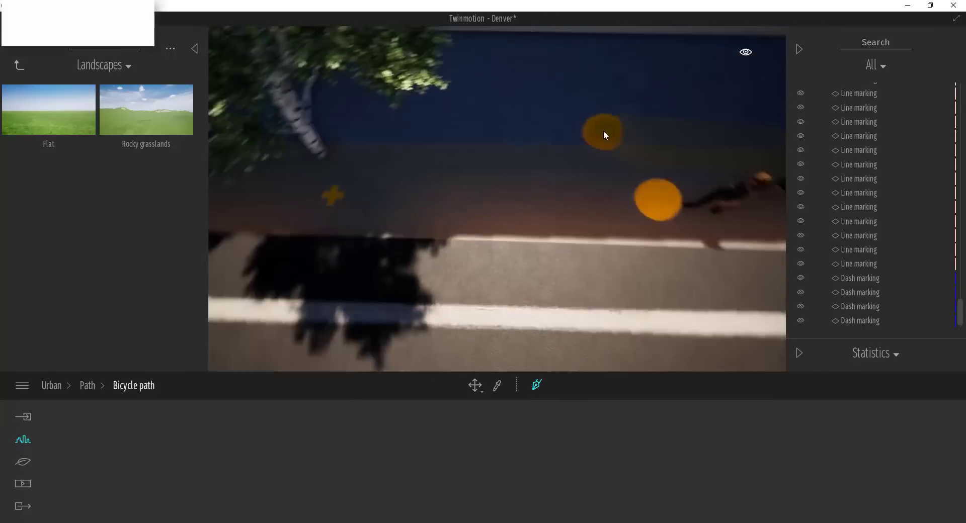
{"action": "scroll", "coordinate": [606, 134], "scroll_direction": "down", "scroll_amount": 3}
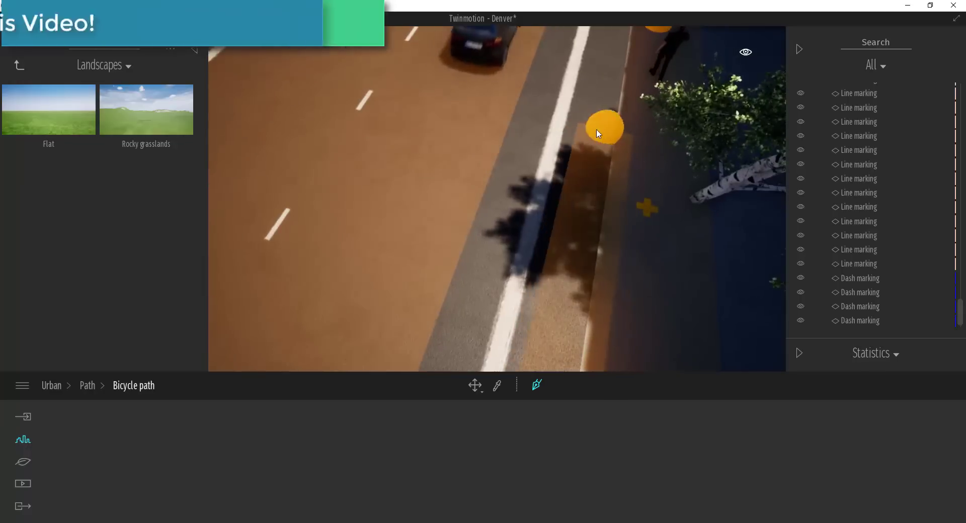
{"action": "right_click_drag", "start_coordinate": [596, 131], "coordinate": [593, 75]}
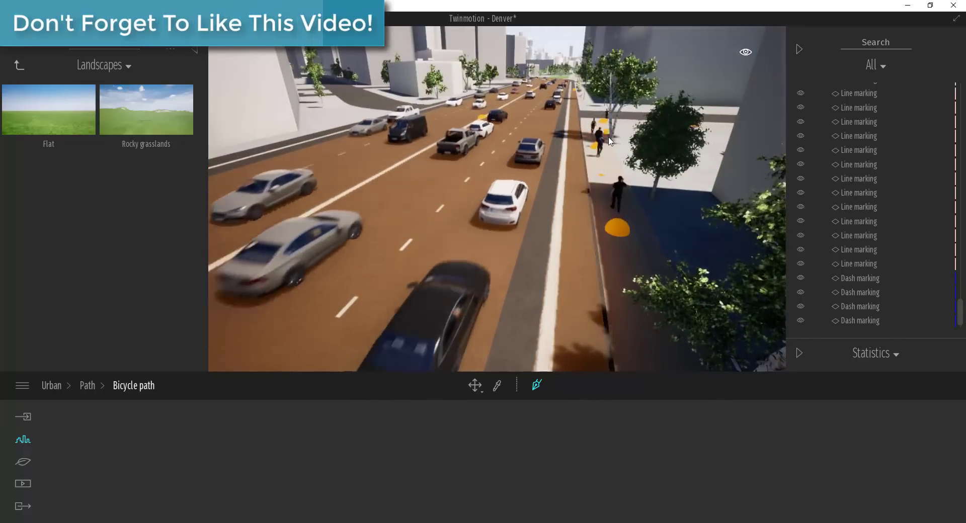
{"action": "left_click", "coordinate": [579, 133]}
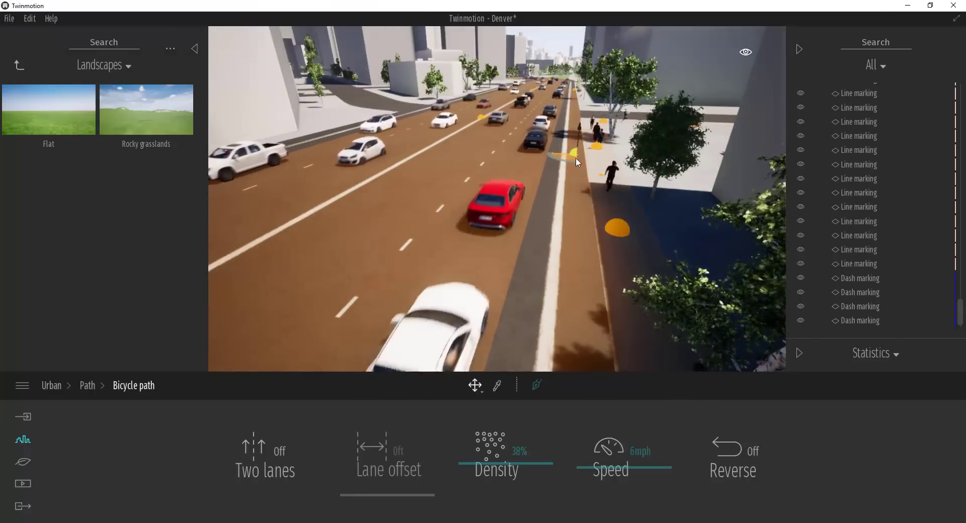
Examine the cyclists along the new bicycle path and open the custom path tool
{"action": "right_click_drag", "start_coordinate": [576, 158], "coordinate": [710, 175]}
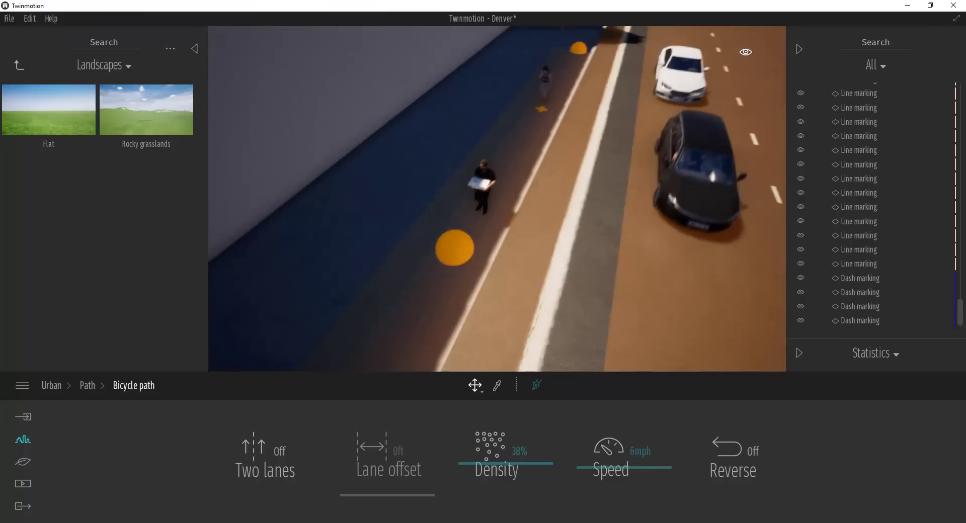
{"action": "right_click_drag", "start_coordinate": [549, 176], "coordinate": [545, 132]}
{"action": "right_click_drag", "start_coordinate": [618, 272], "coordinate": [609, 265]}
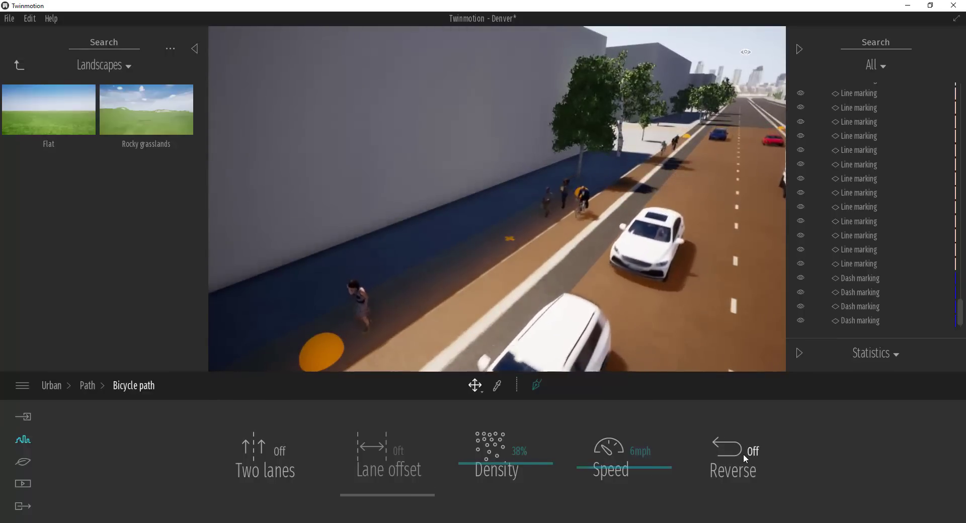
{"action": "left_click", "coordinate": [86, 385]}
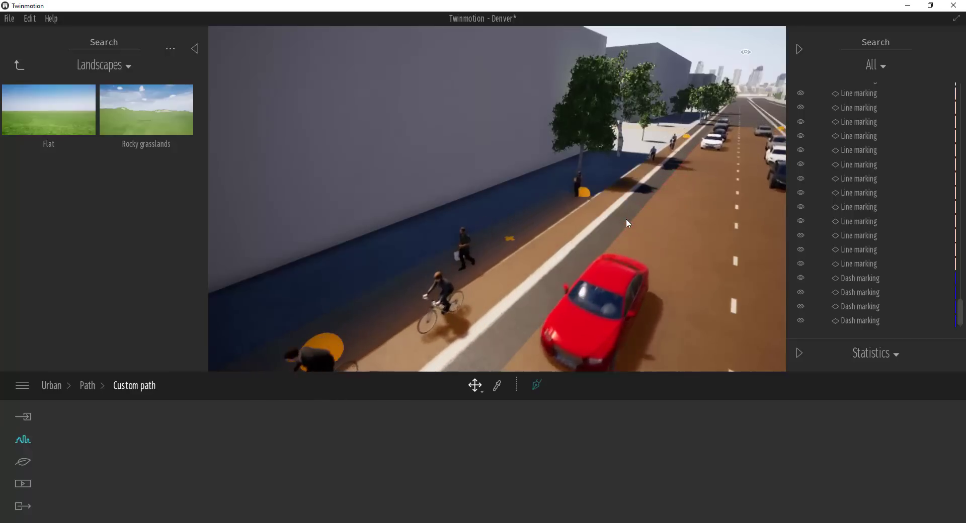
Frame a street-level view along the road and bike lane, create a new image of it, and refresh that image
{"action": "right_click_drag", "start_coordinate": [623, 219], "coordinate": [697, 126]}
{"action": "key", "text": "d"}
{"action": "key", "text": "q"}
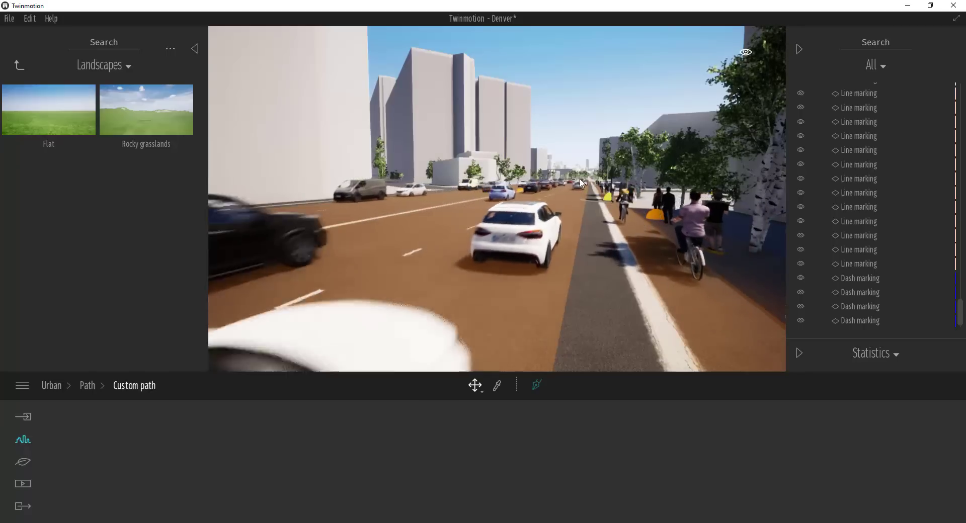
{"action": "left_click", "coordinate": [19, 485]}
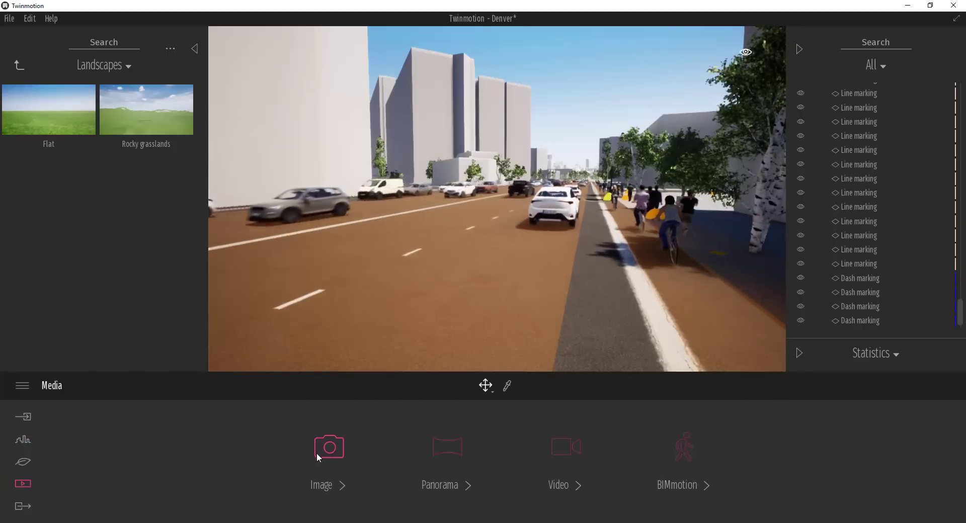
{"action": "left_click", "coordinate": [326, 449]}
{"action": "left_click", "coordinate": [621, 470]}
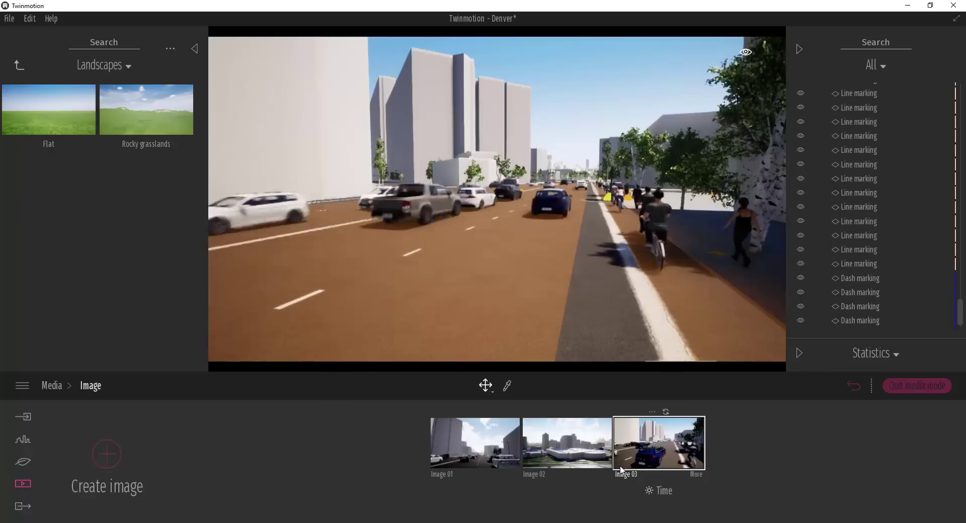
{"action": "left_click", "coordinate": [665, 412]}
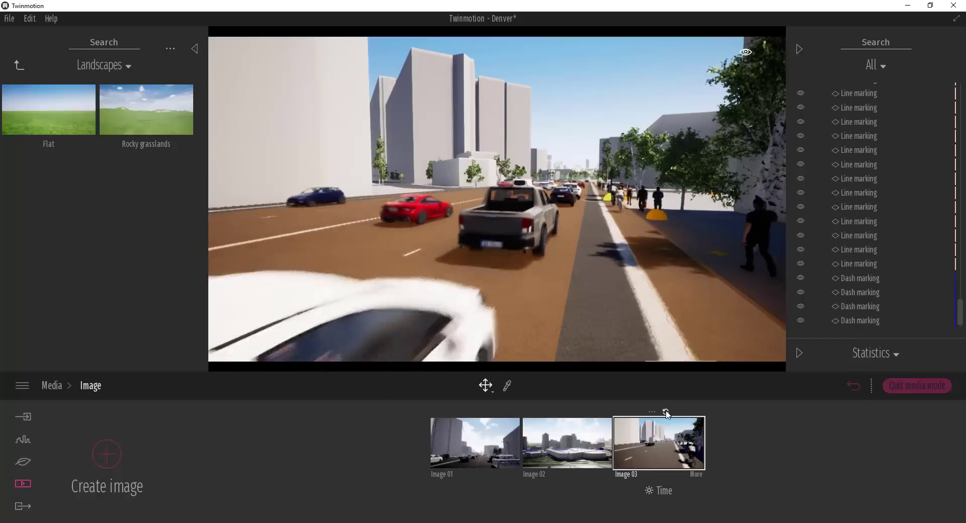
{"action": "left_click", "coordinate": [666, 412]}
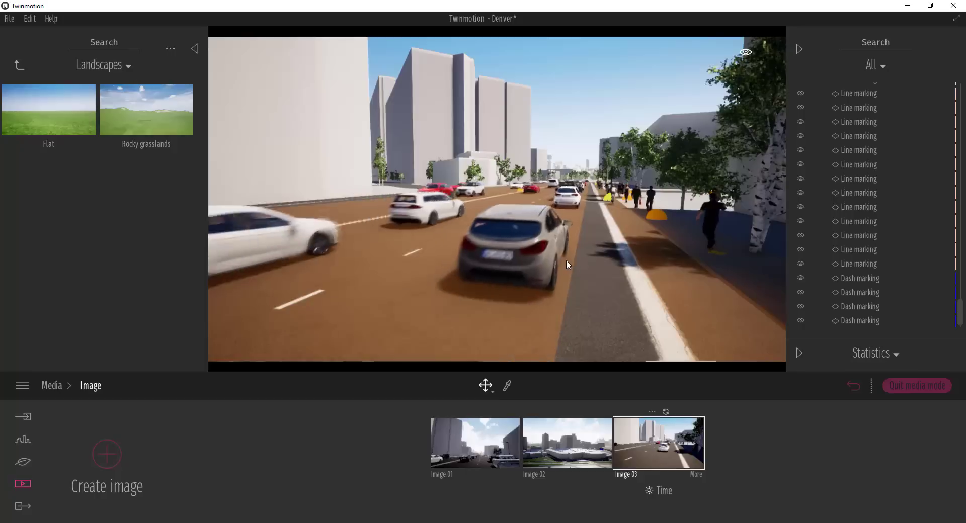